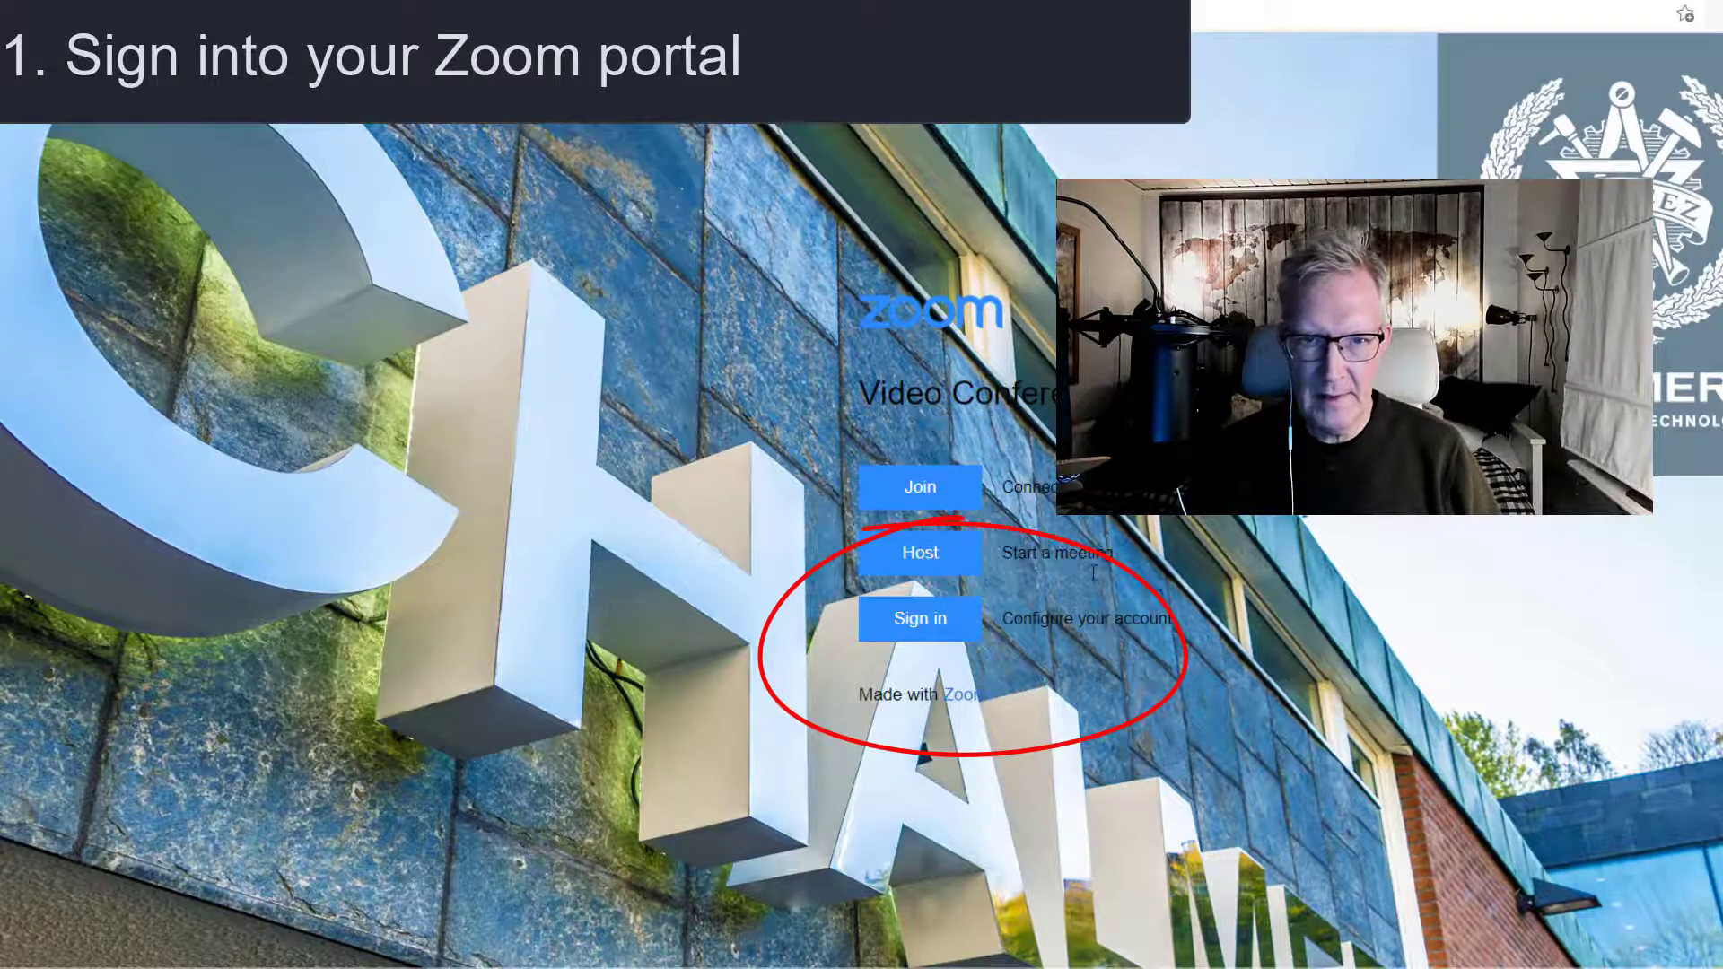
Sign in to the Zoom web portal to reach the Meetings page.
left_click(916, 620)
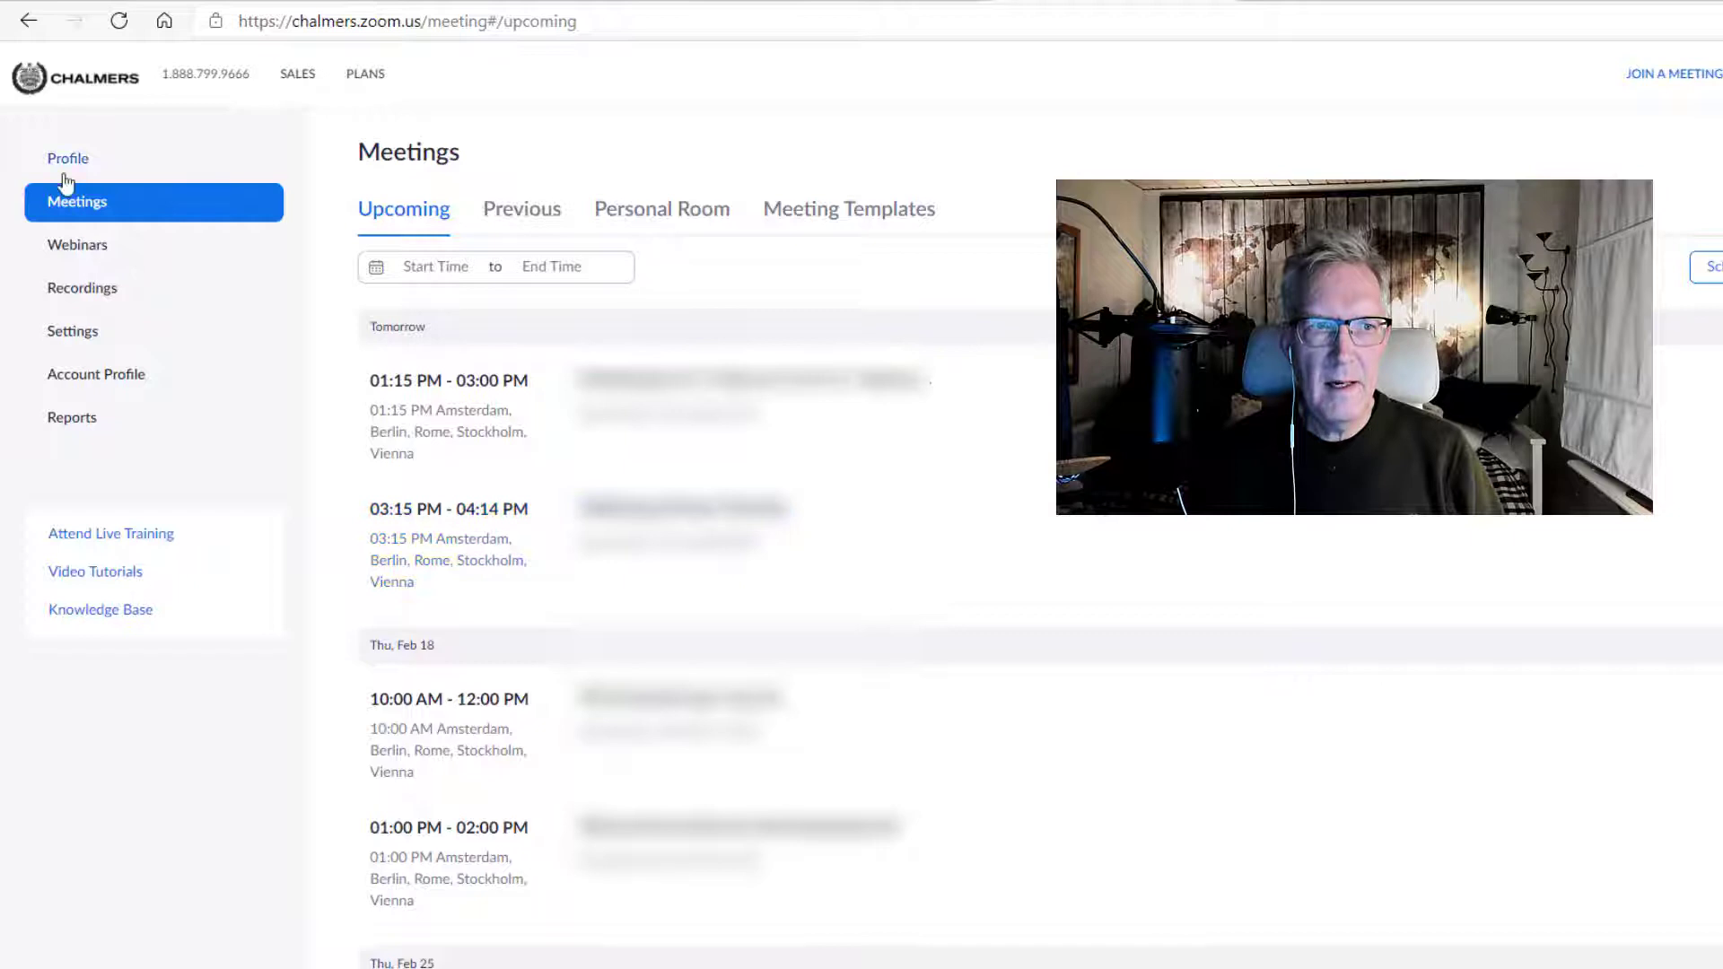
Open the Usage report listing the 121-minute lecture meeting with 132 participants.
left_click(72, 418)
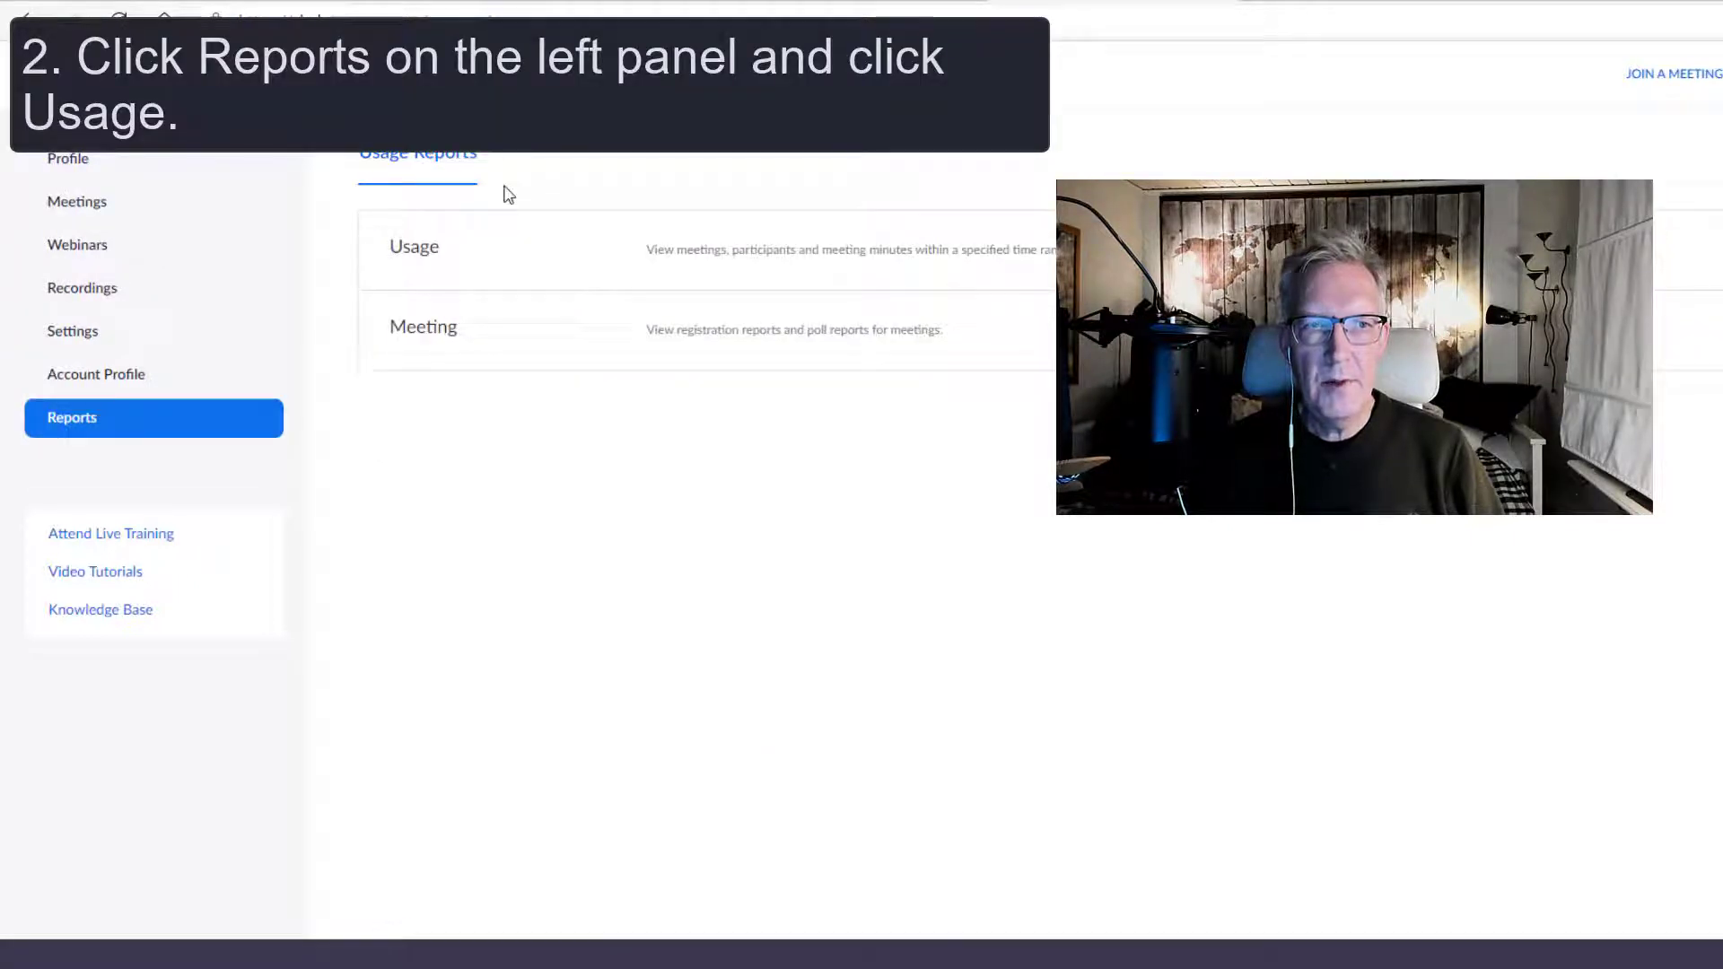
left_click(427, 265)
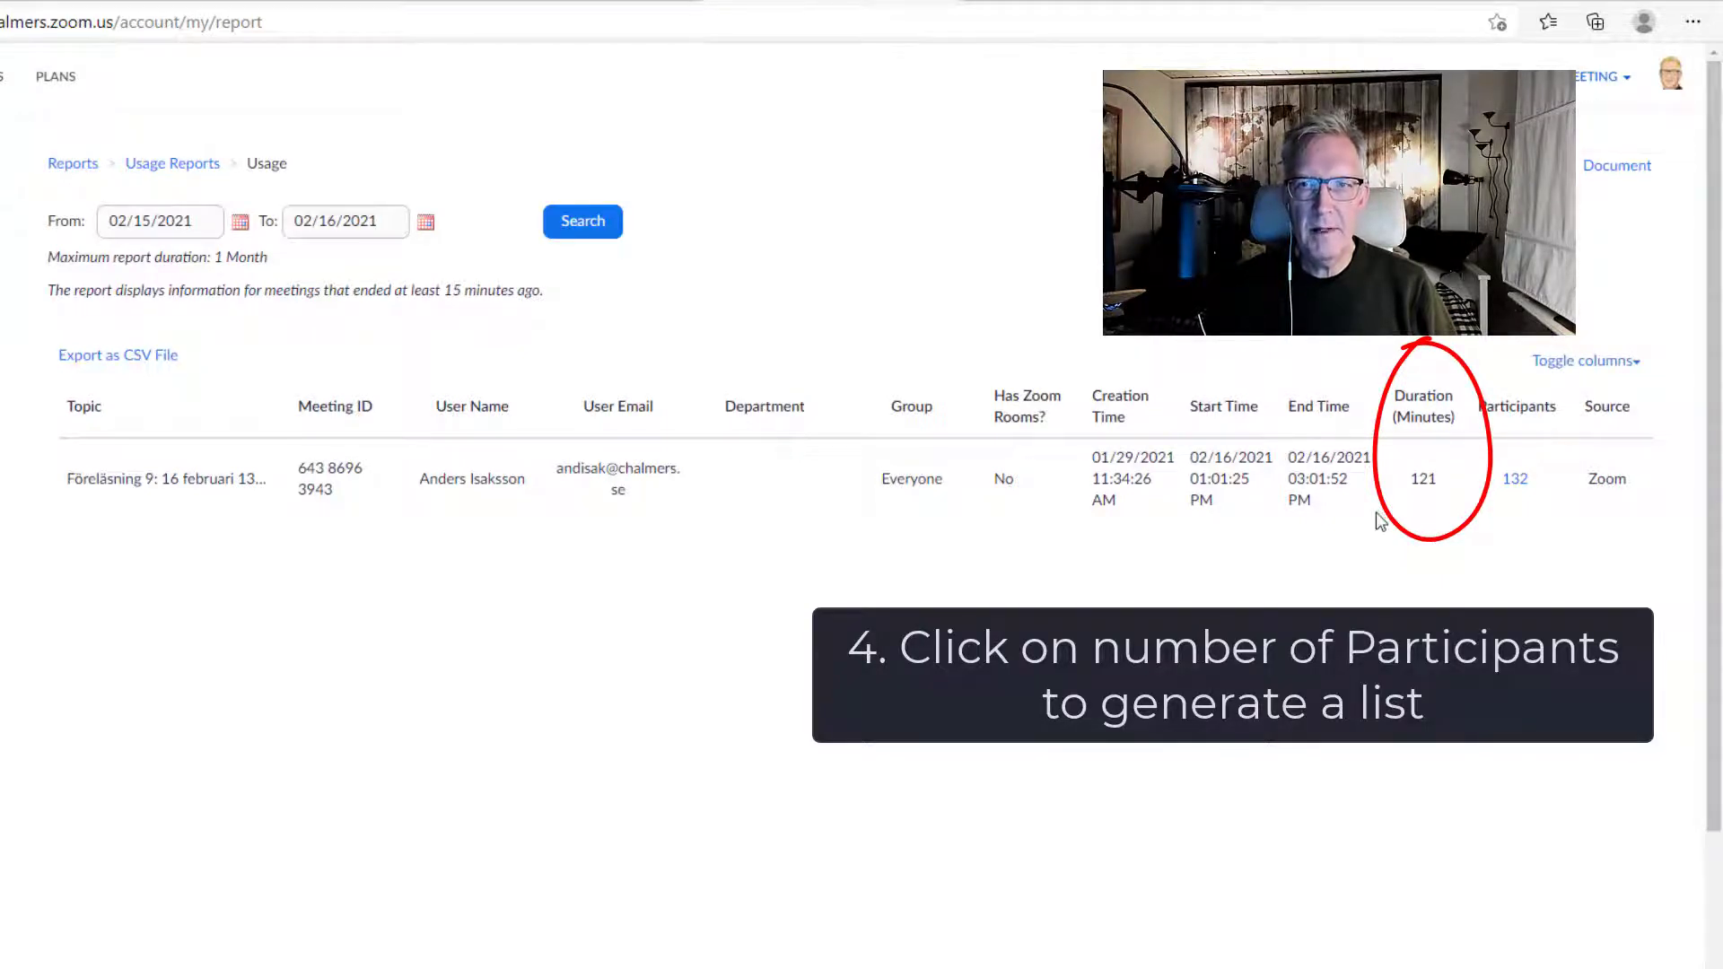
Export the meeting's participant list as CSV with unique users and meeting data included.
left_click(1515, 489)
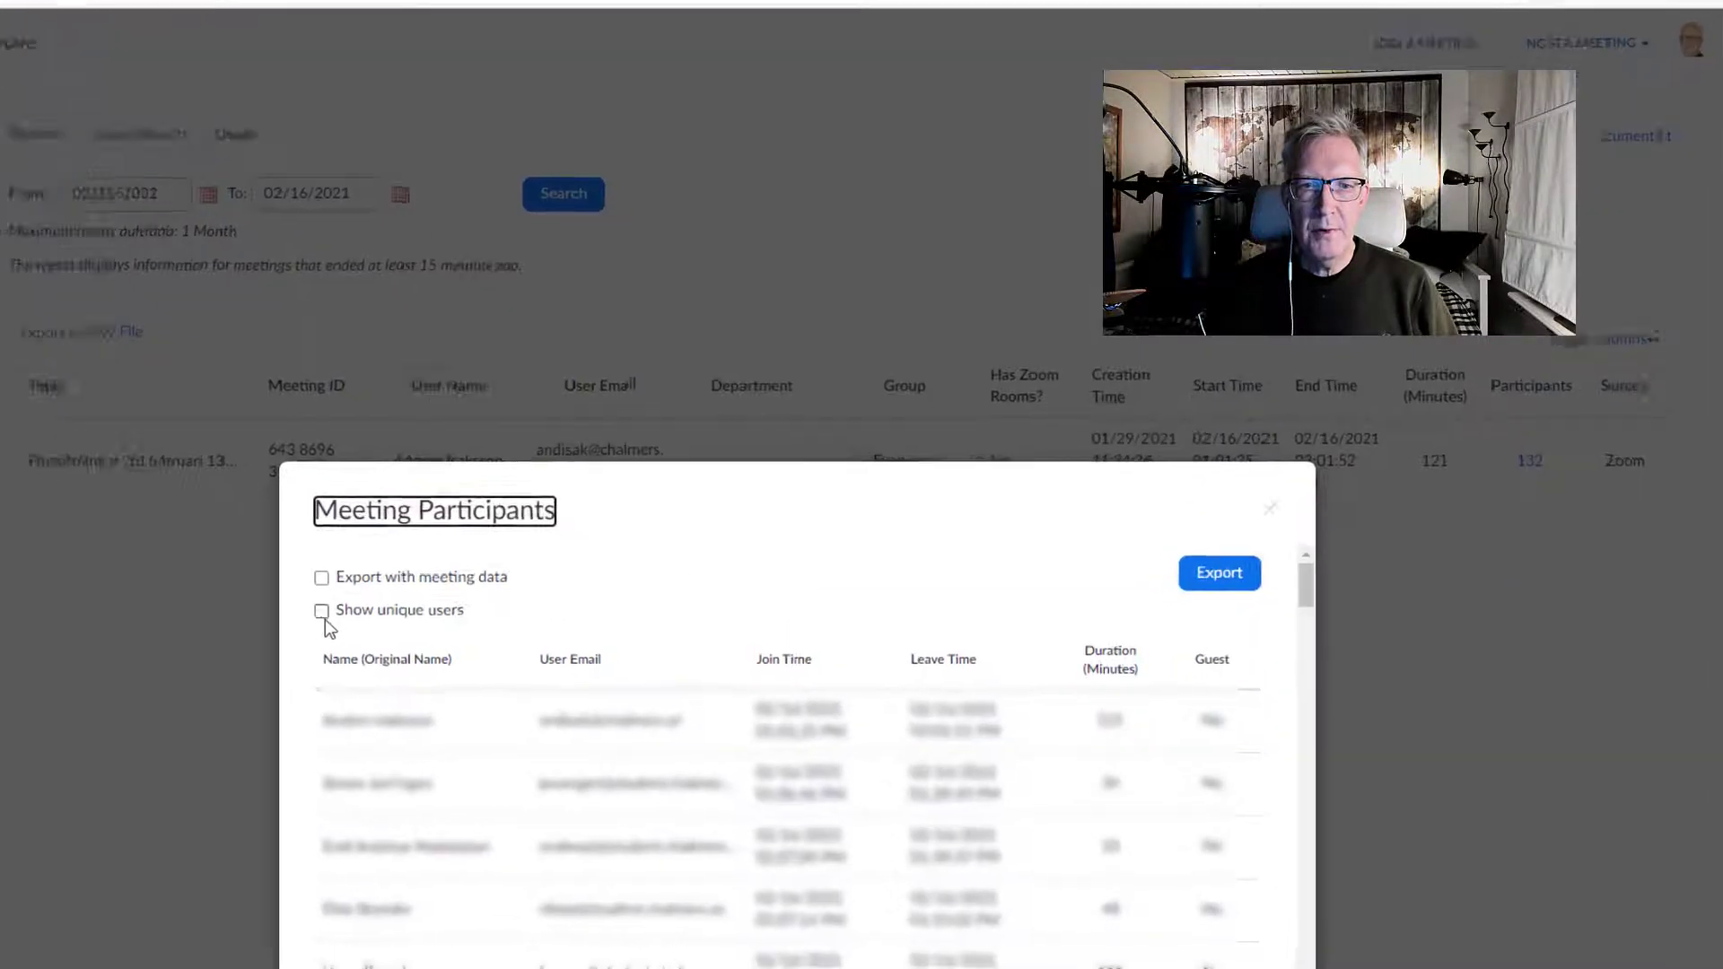
left_click(322, 616)
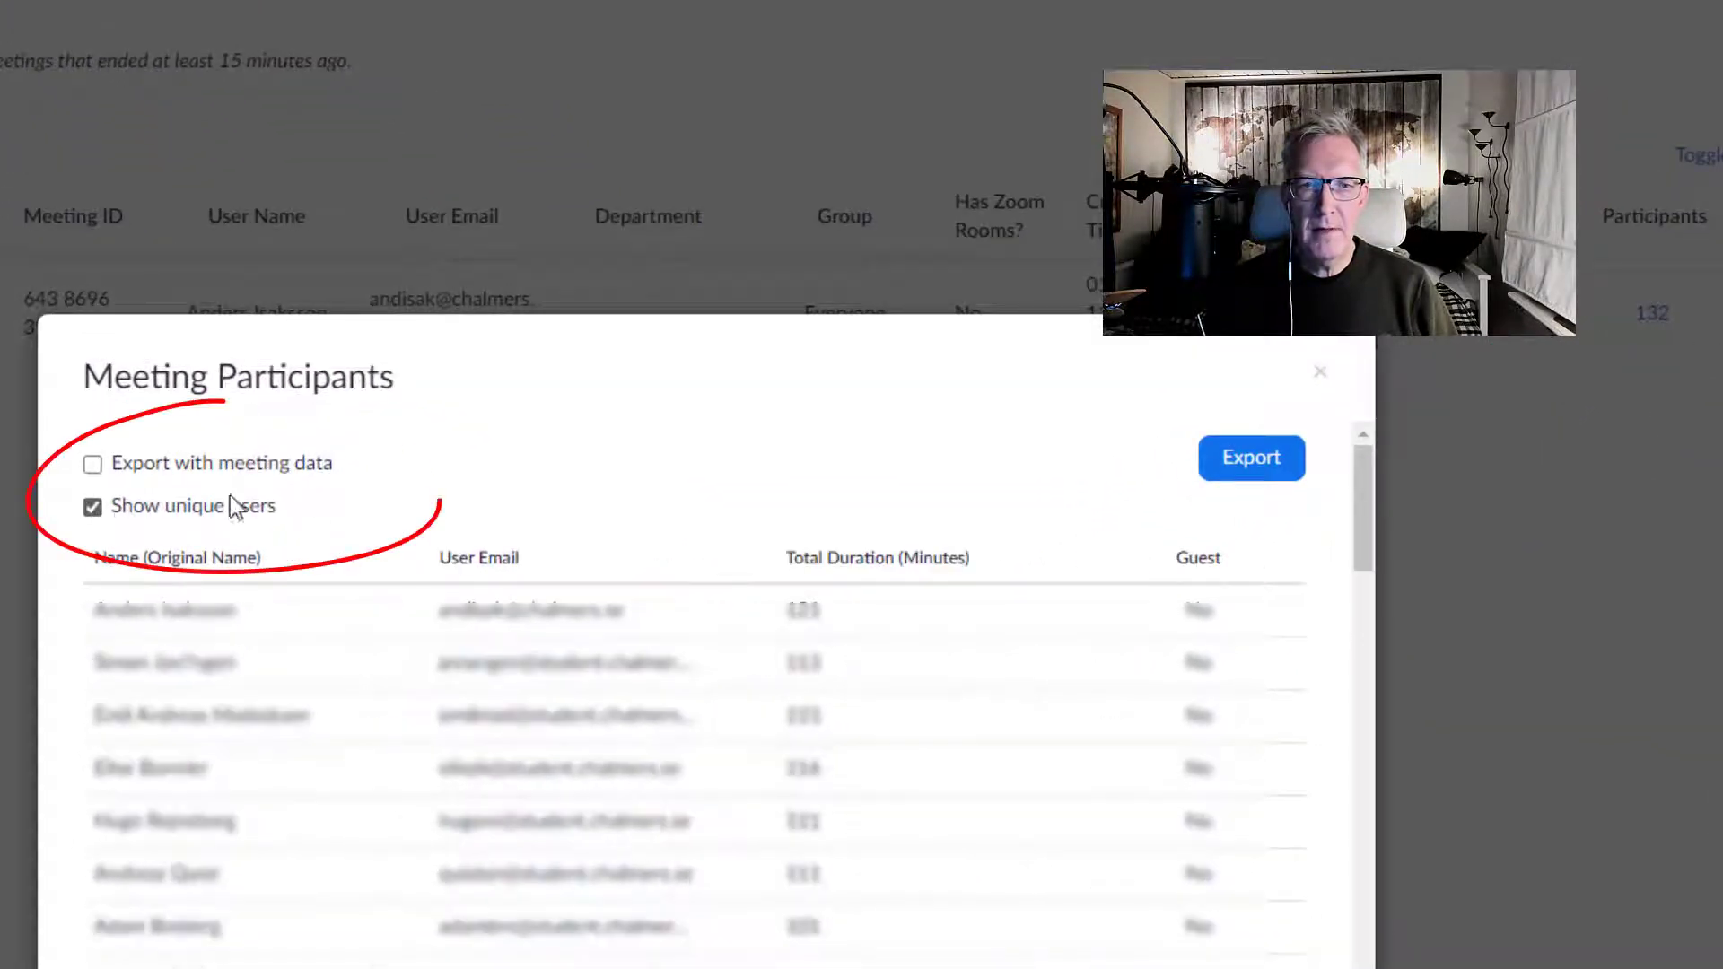
left_click(94, 465)
left_click(1251, 459)
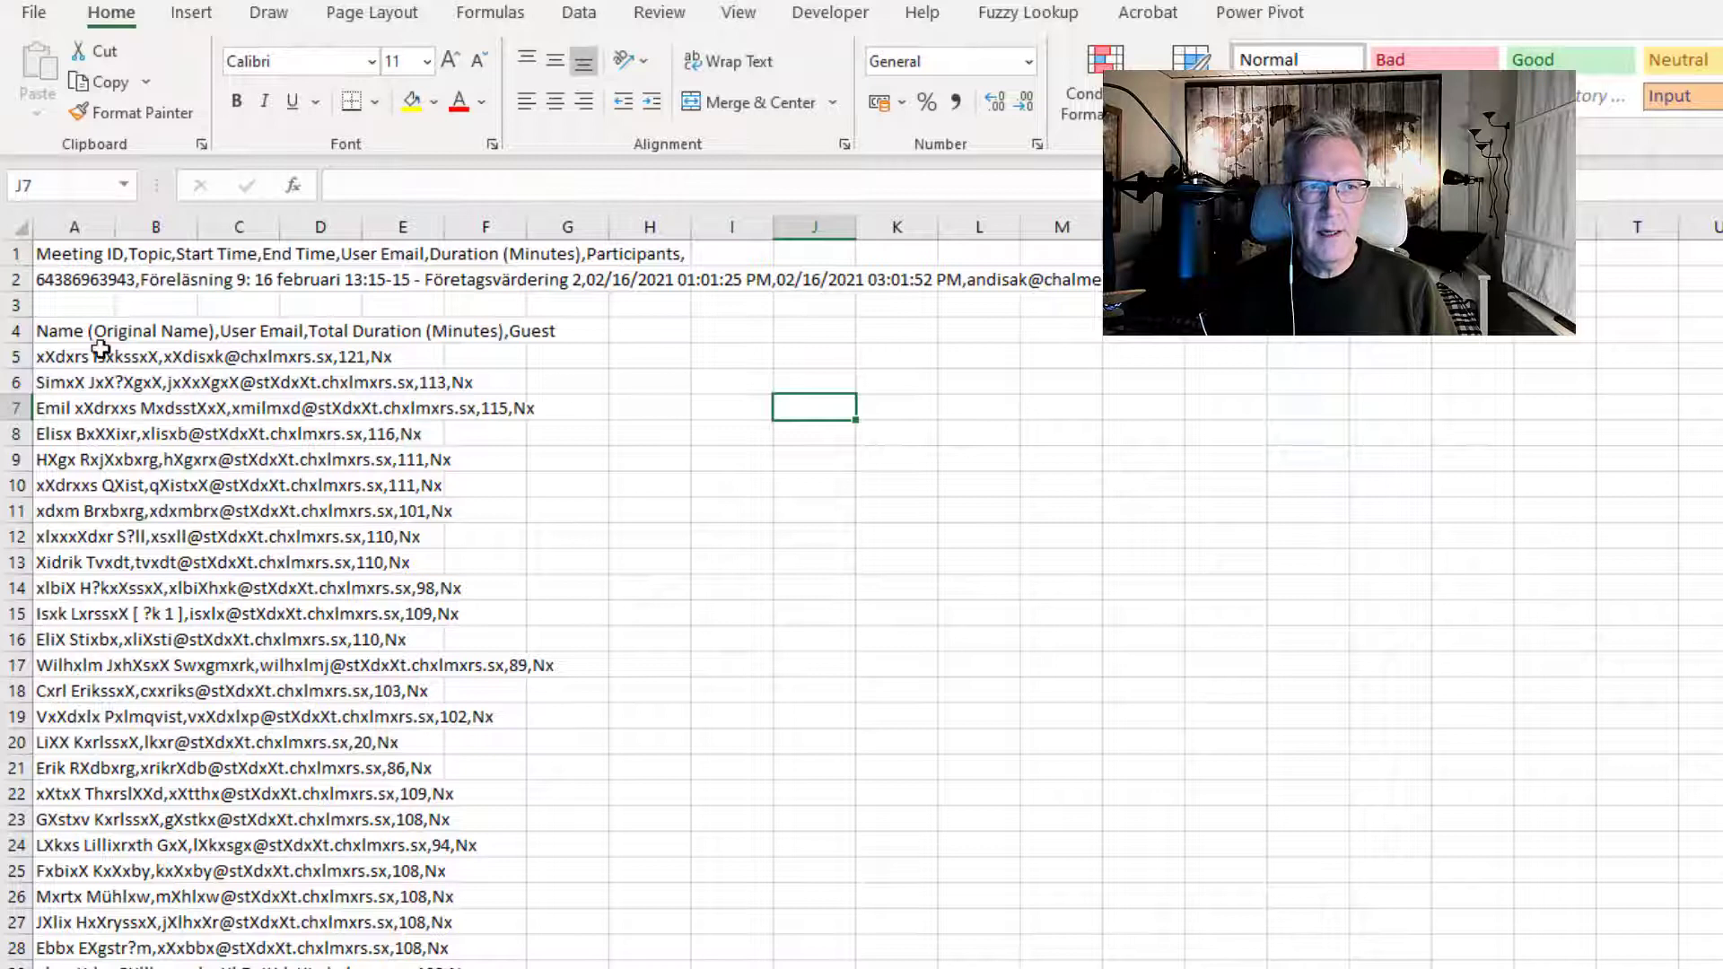
Clear the two meeting-information rows and select the participant data from A4 down.
left_click_drag(17, 254, 16, 274)
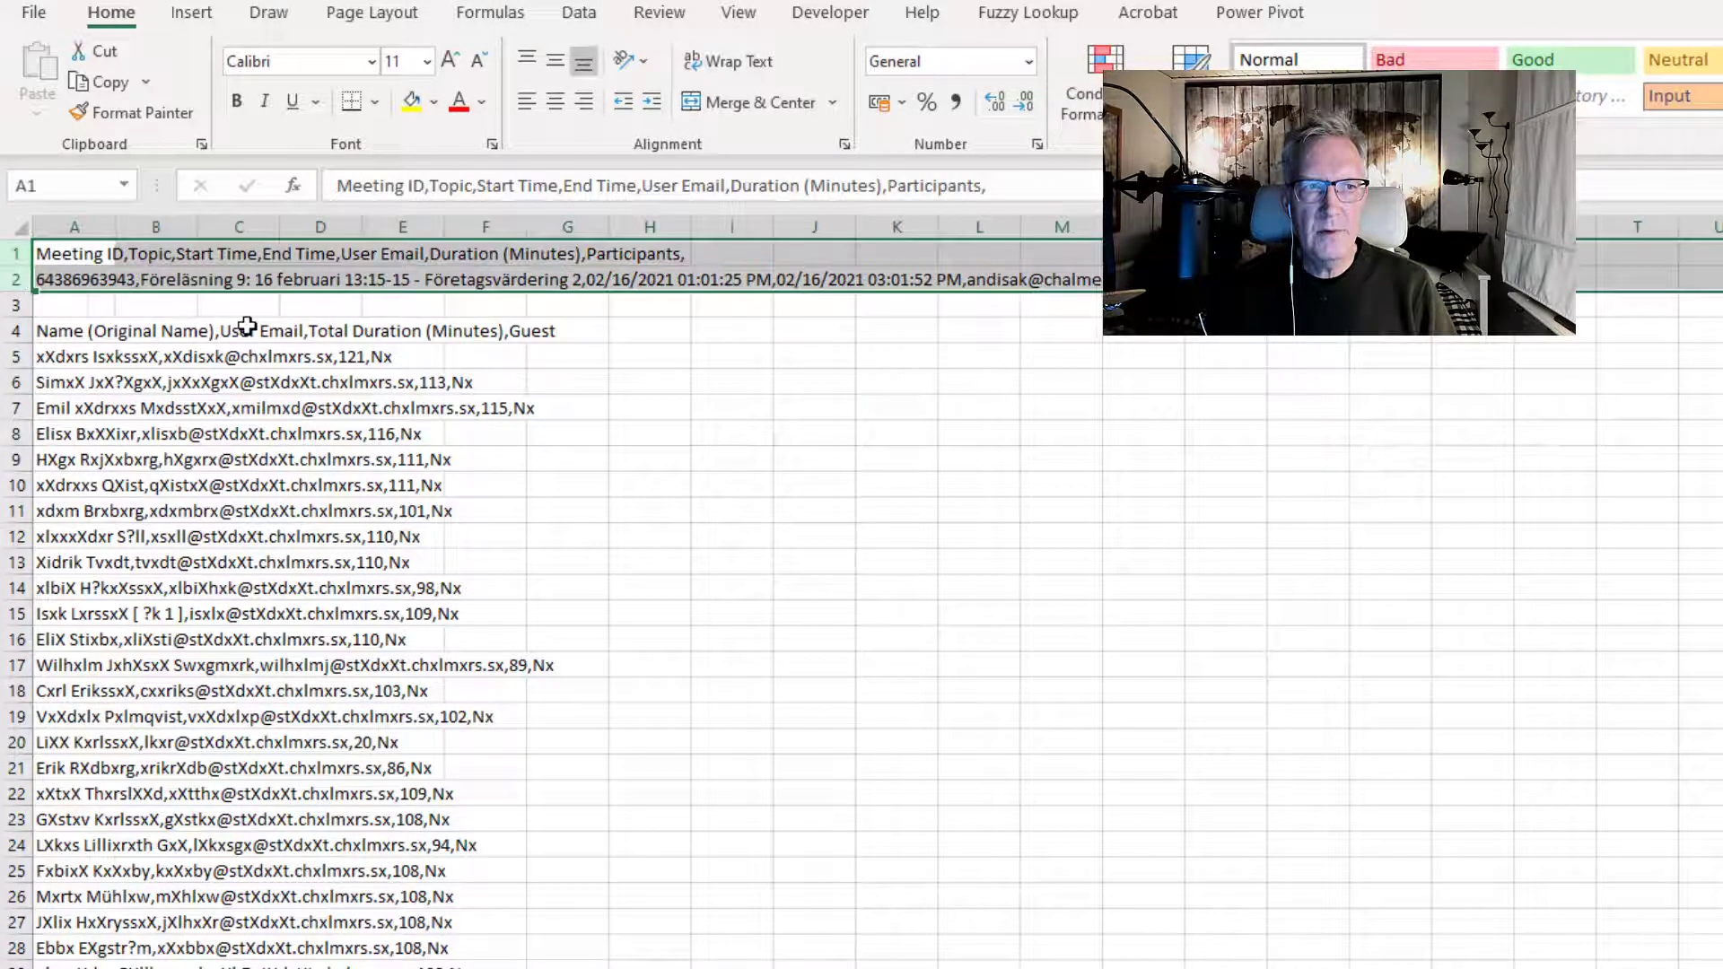
key("Delete")
left_click(47, 330)
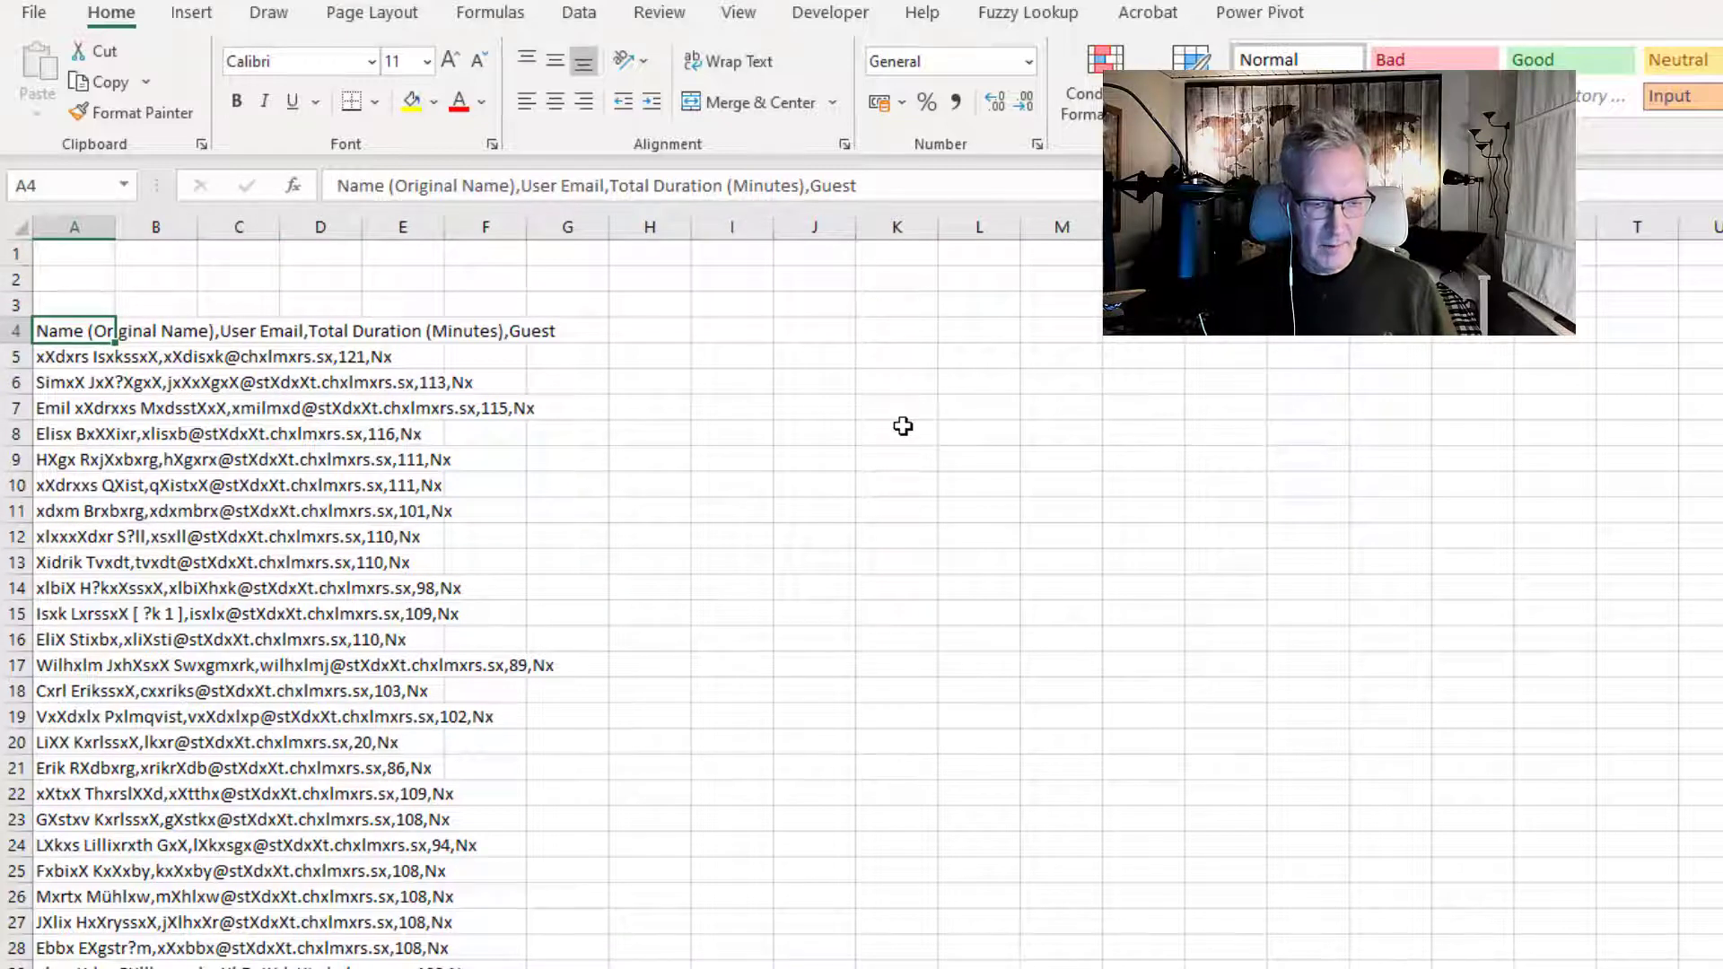
key("ctrl+shift+Down")
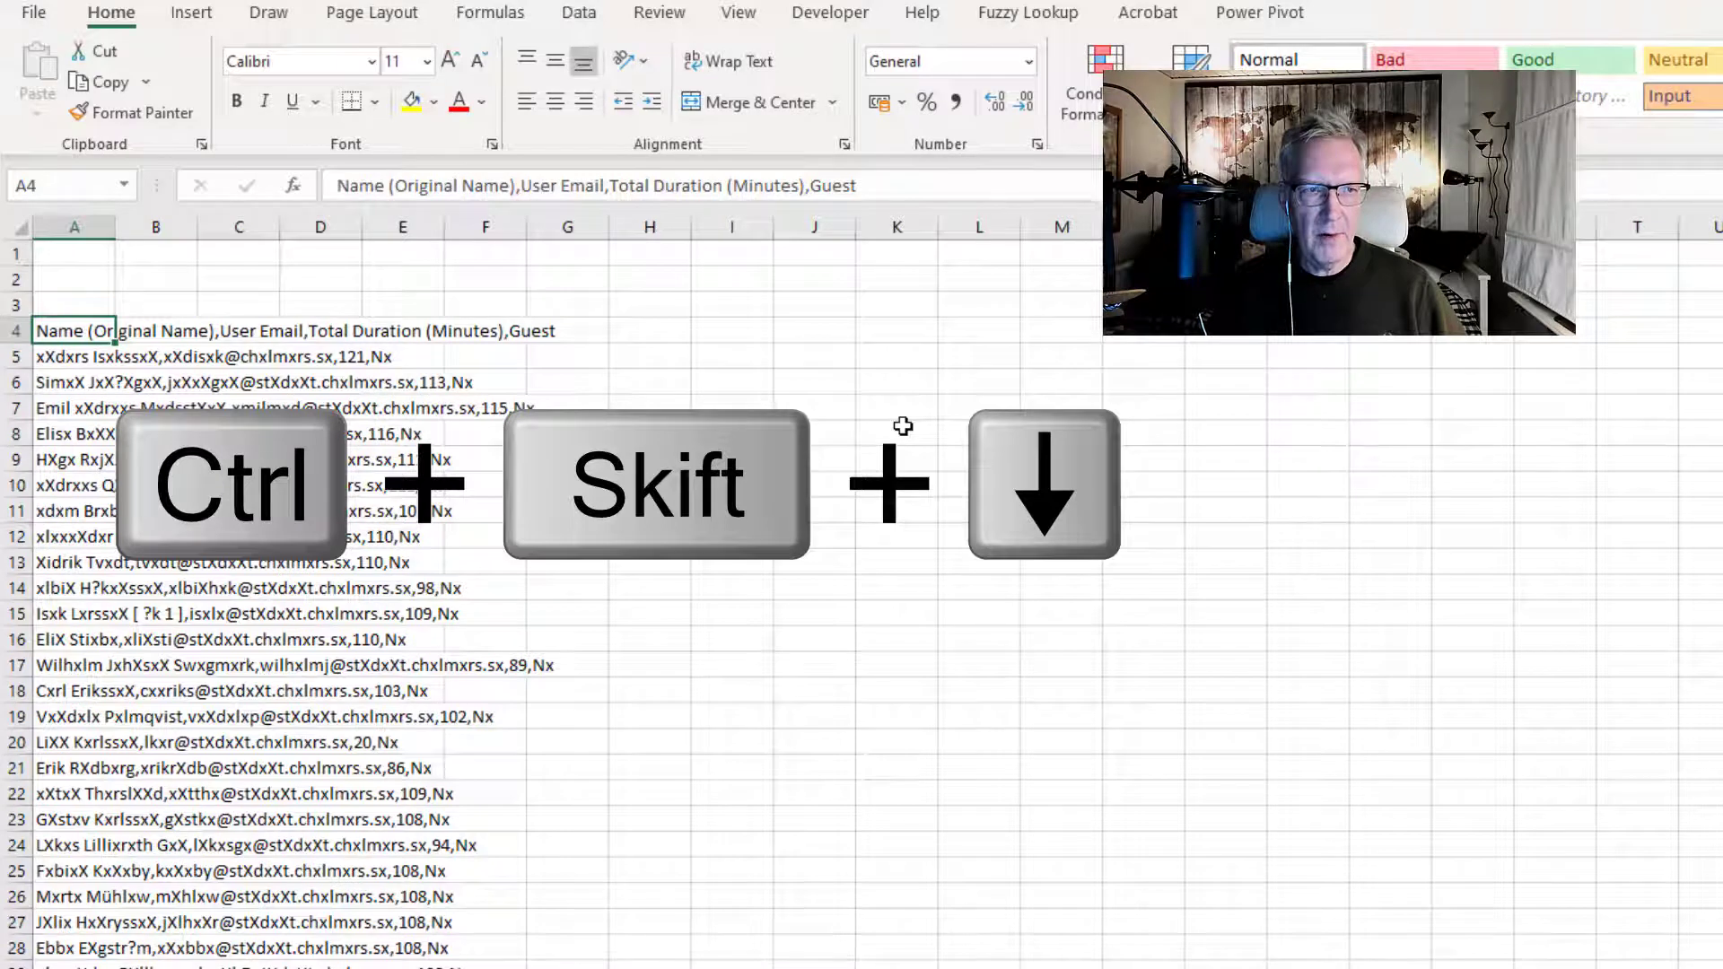
scroll(902, 427, "up", 10)
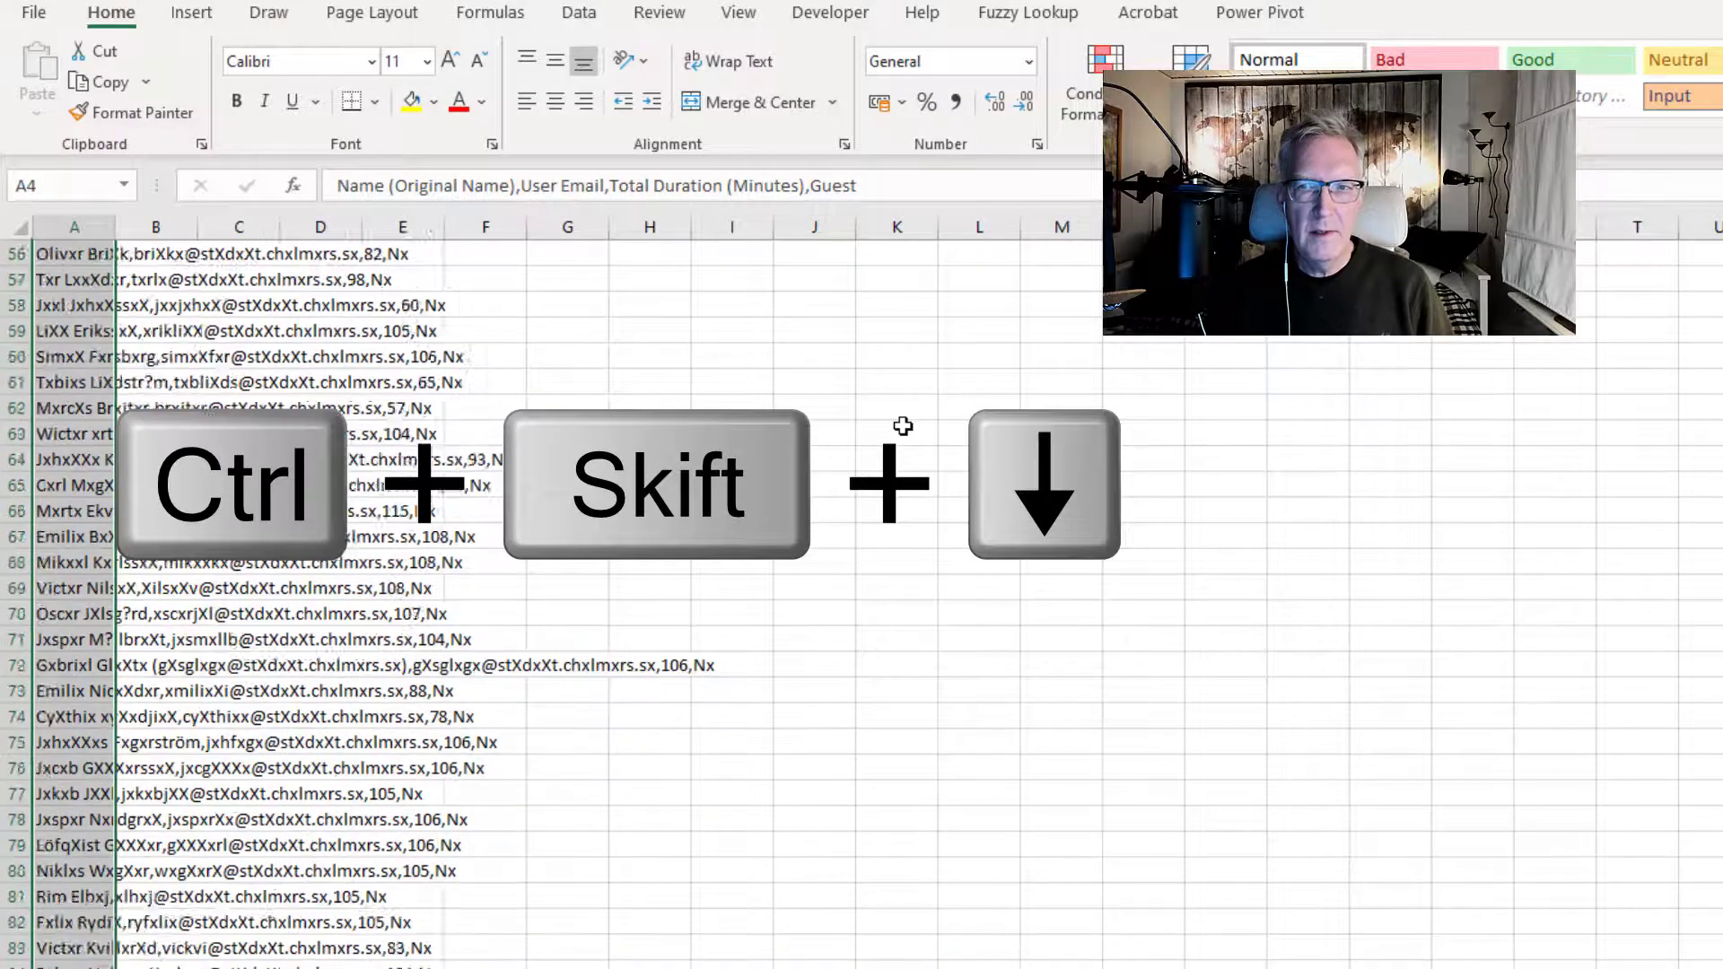
scroll(1586, 689, "up", 12)
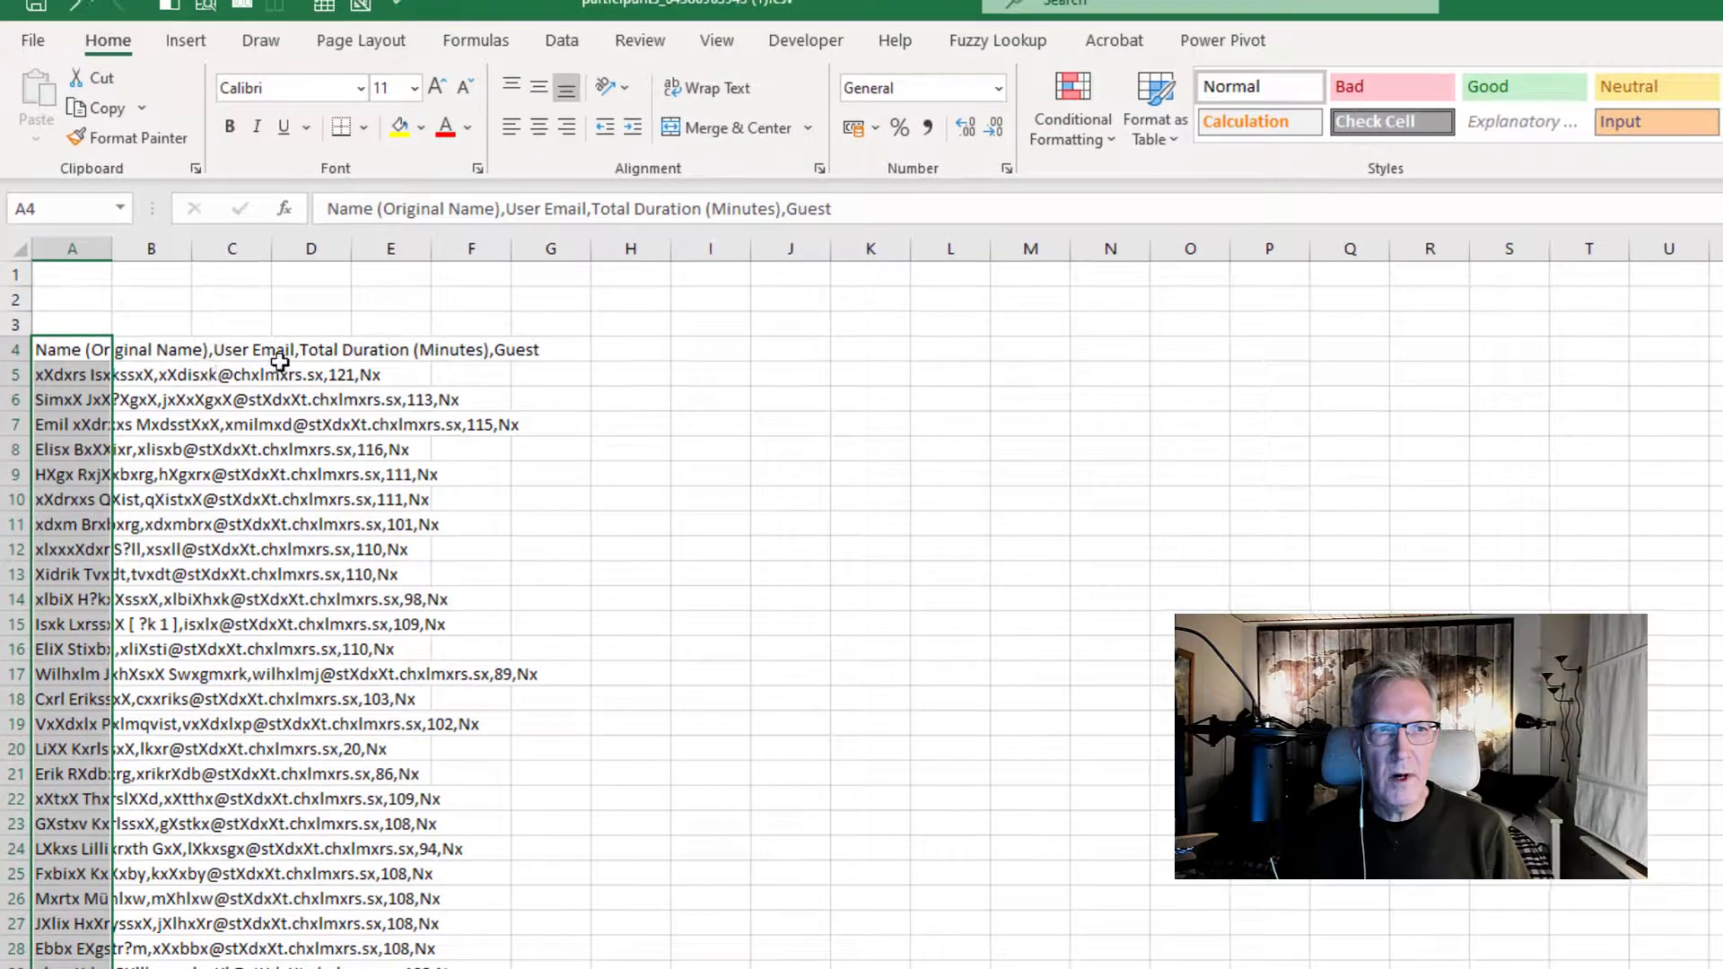
Split column A at commas into Name, User Email and Total Duration (Minutes) columns.
left_click(569, 48)
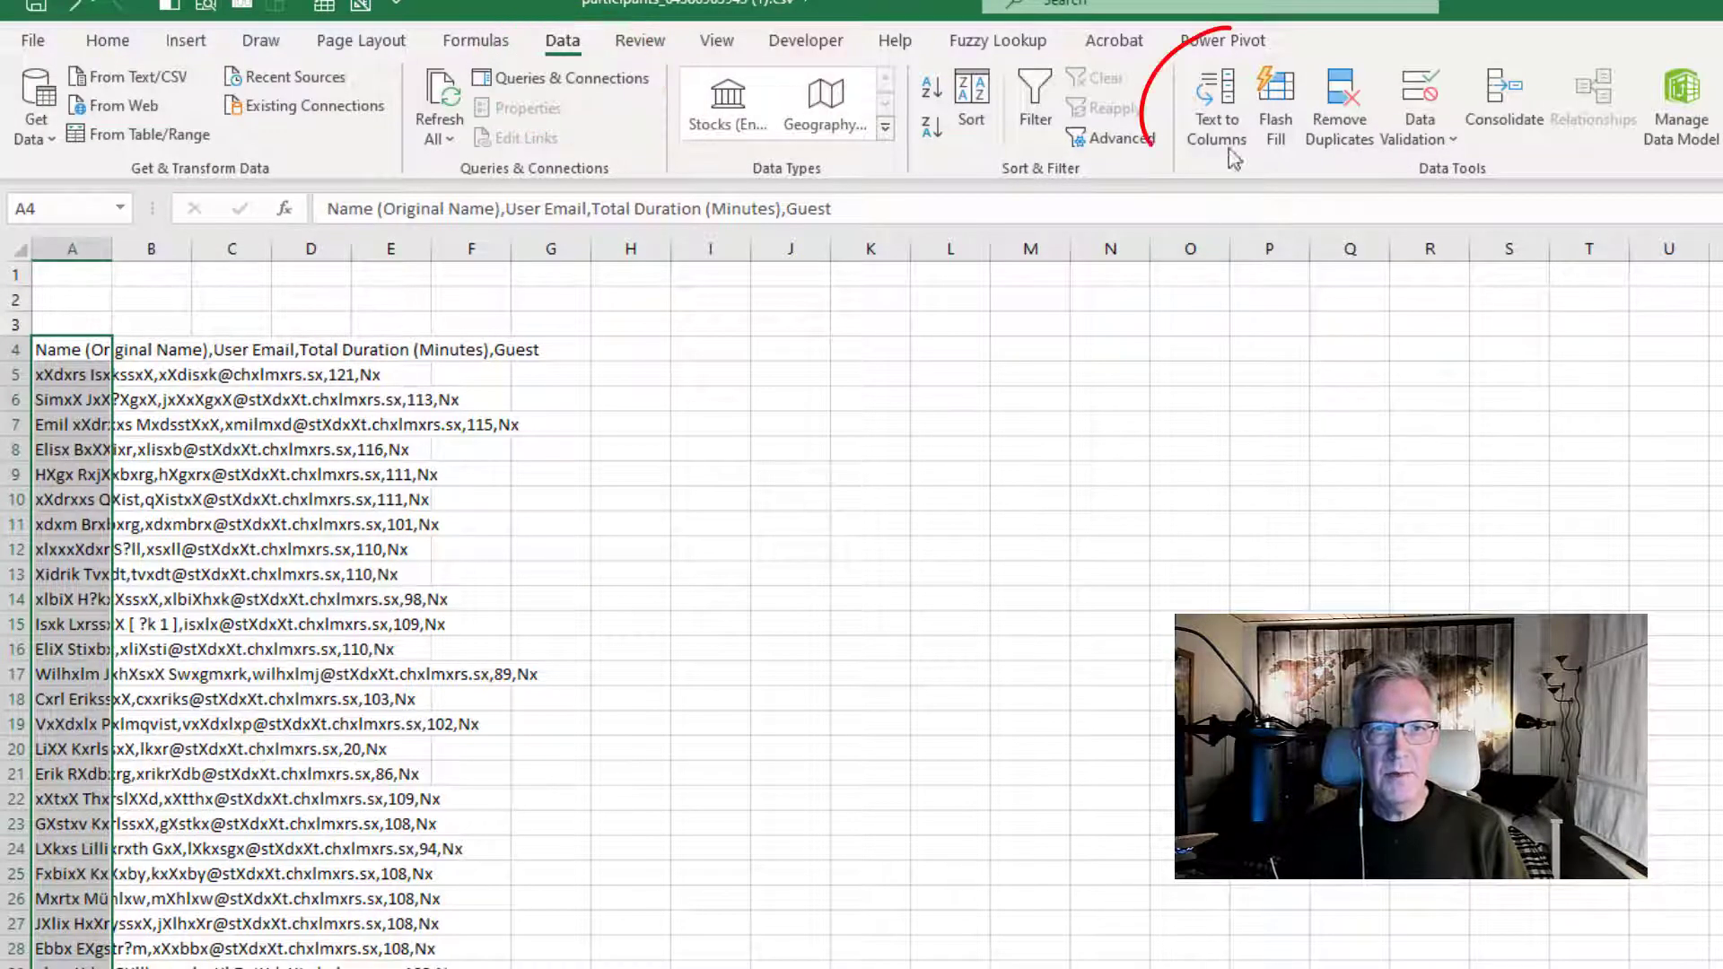
left_click(1230, 145)
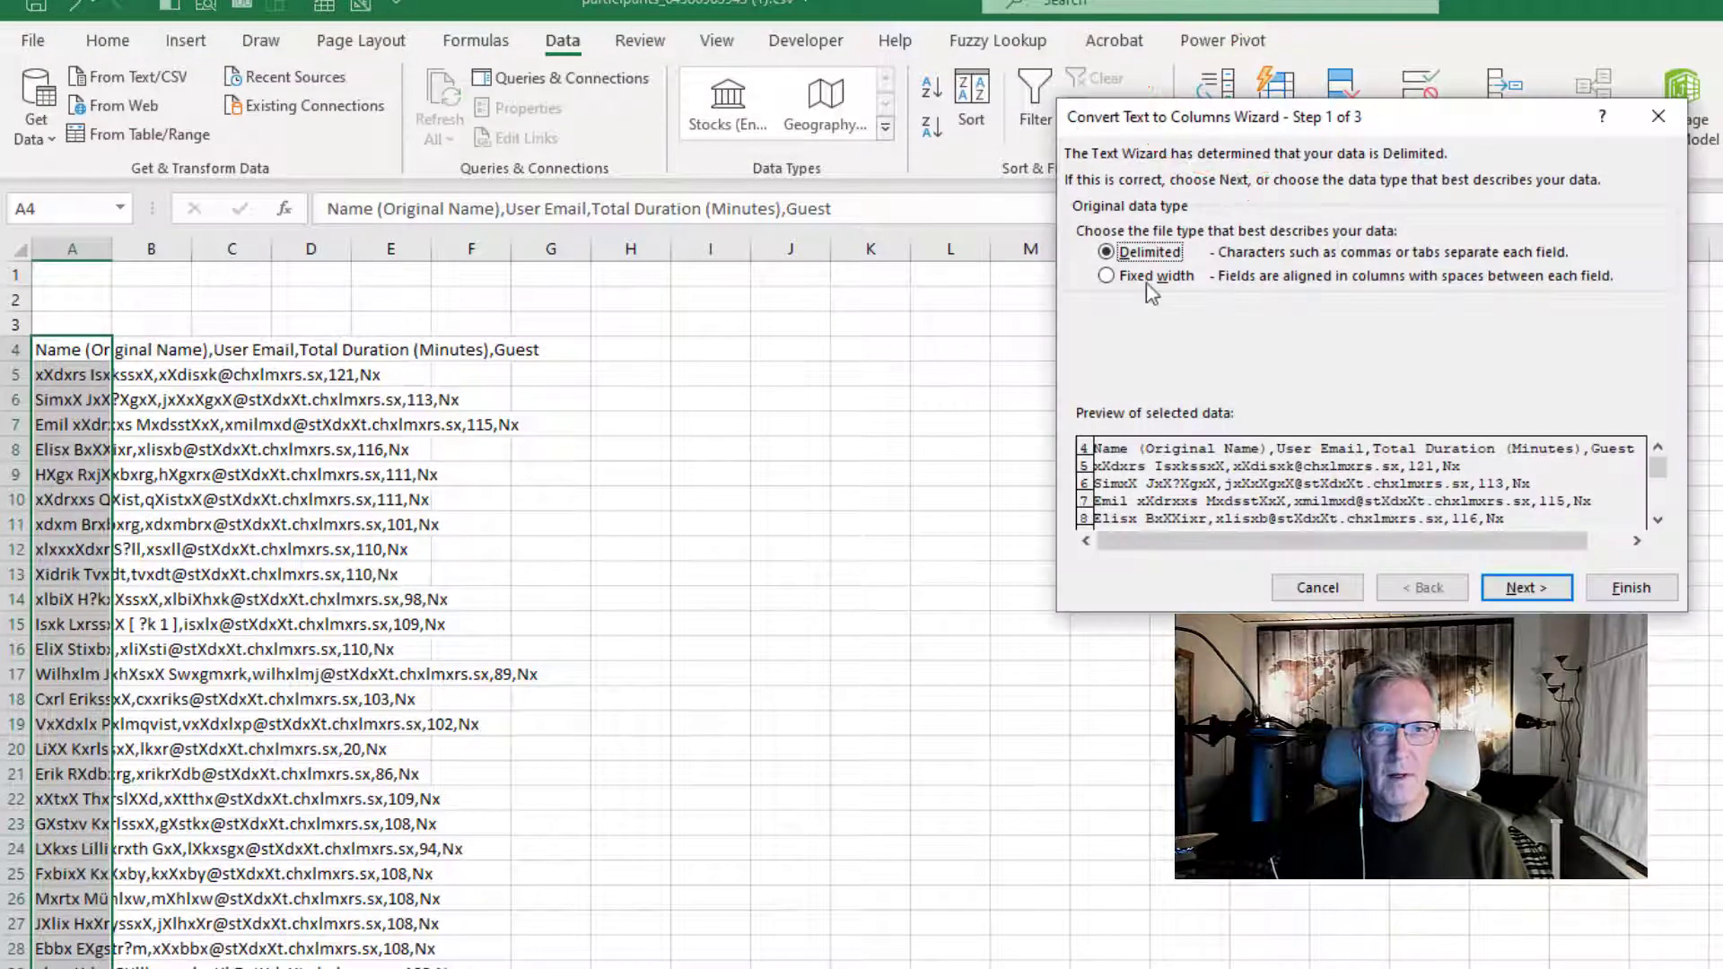
left_click(1535, 592)
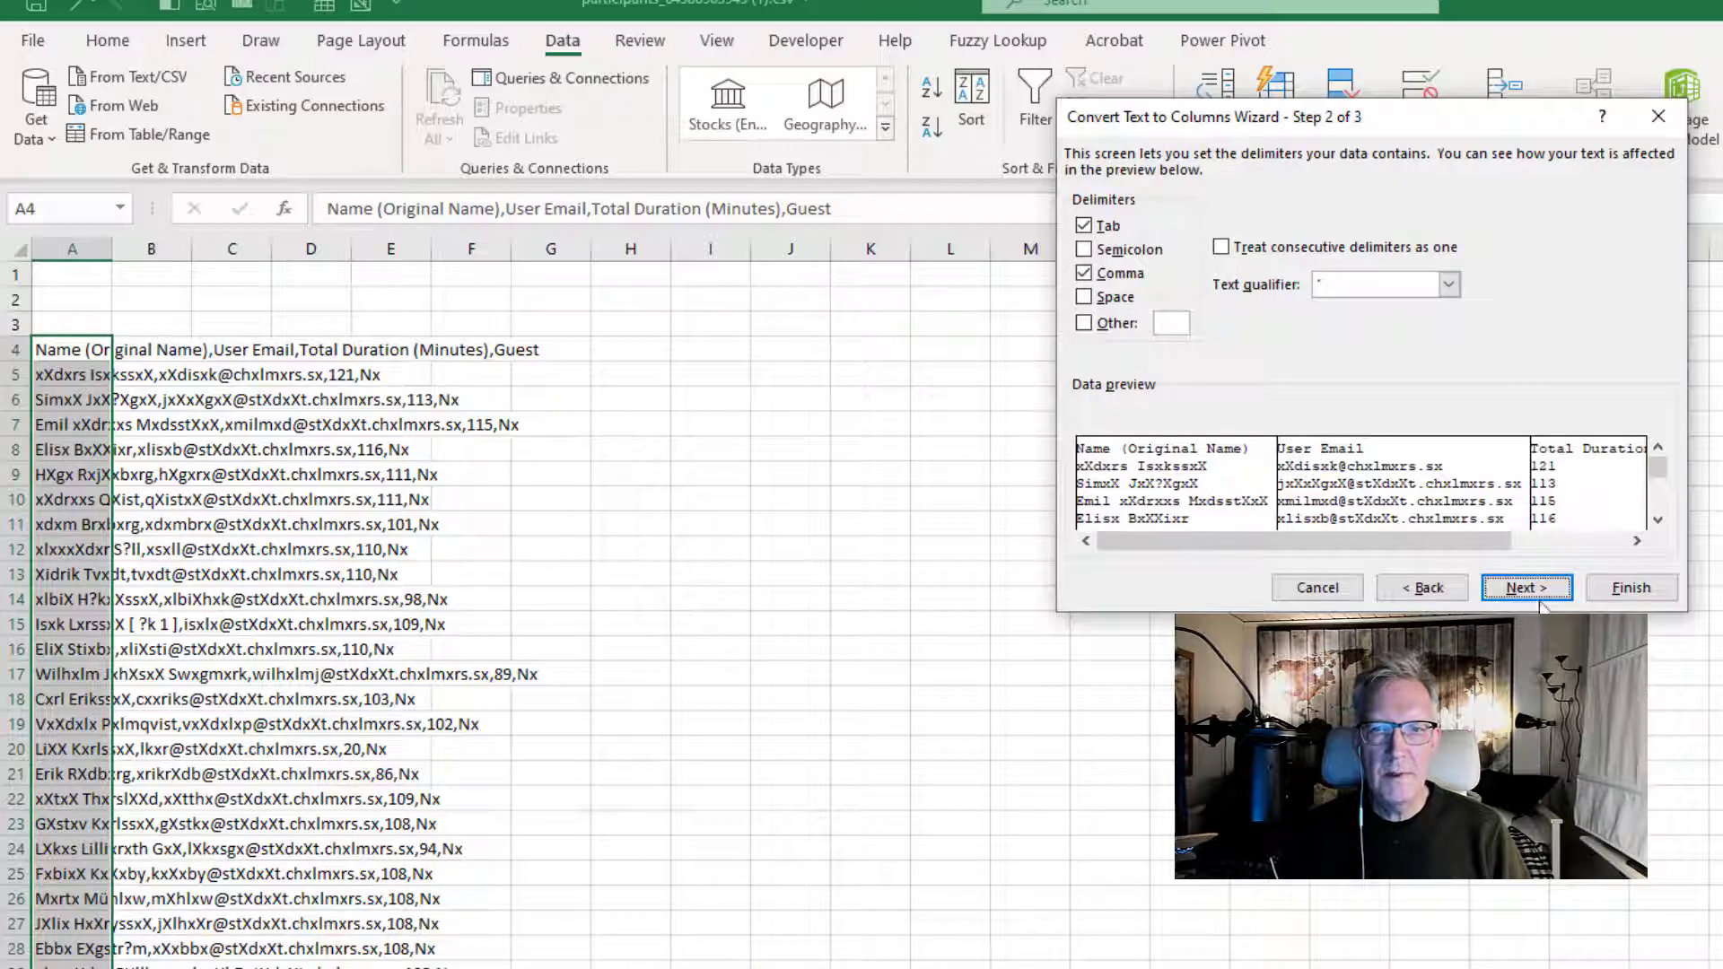
left_click(1631, 587)
left_click(1011, 484)
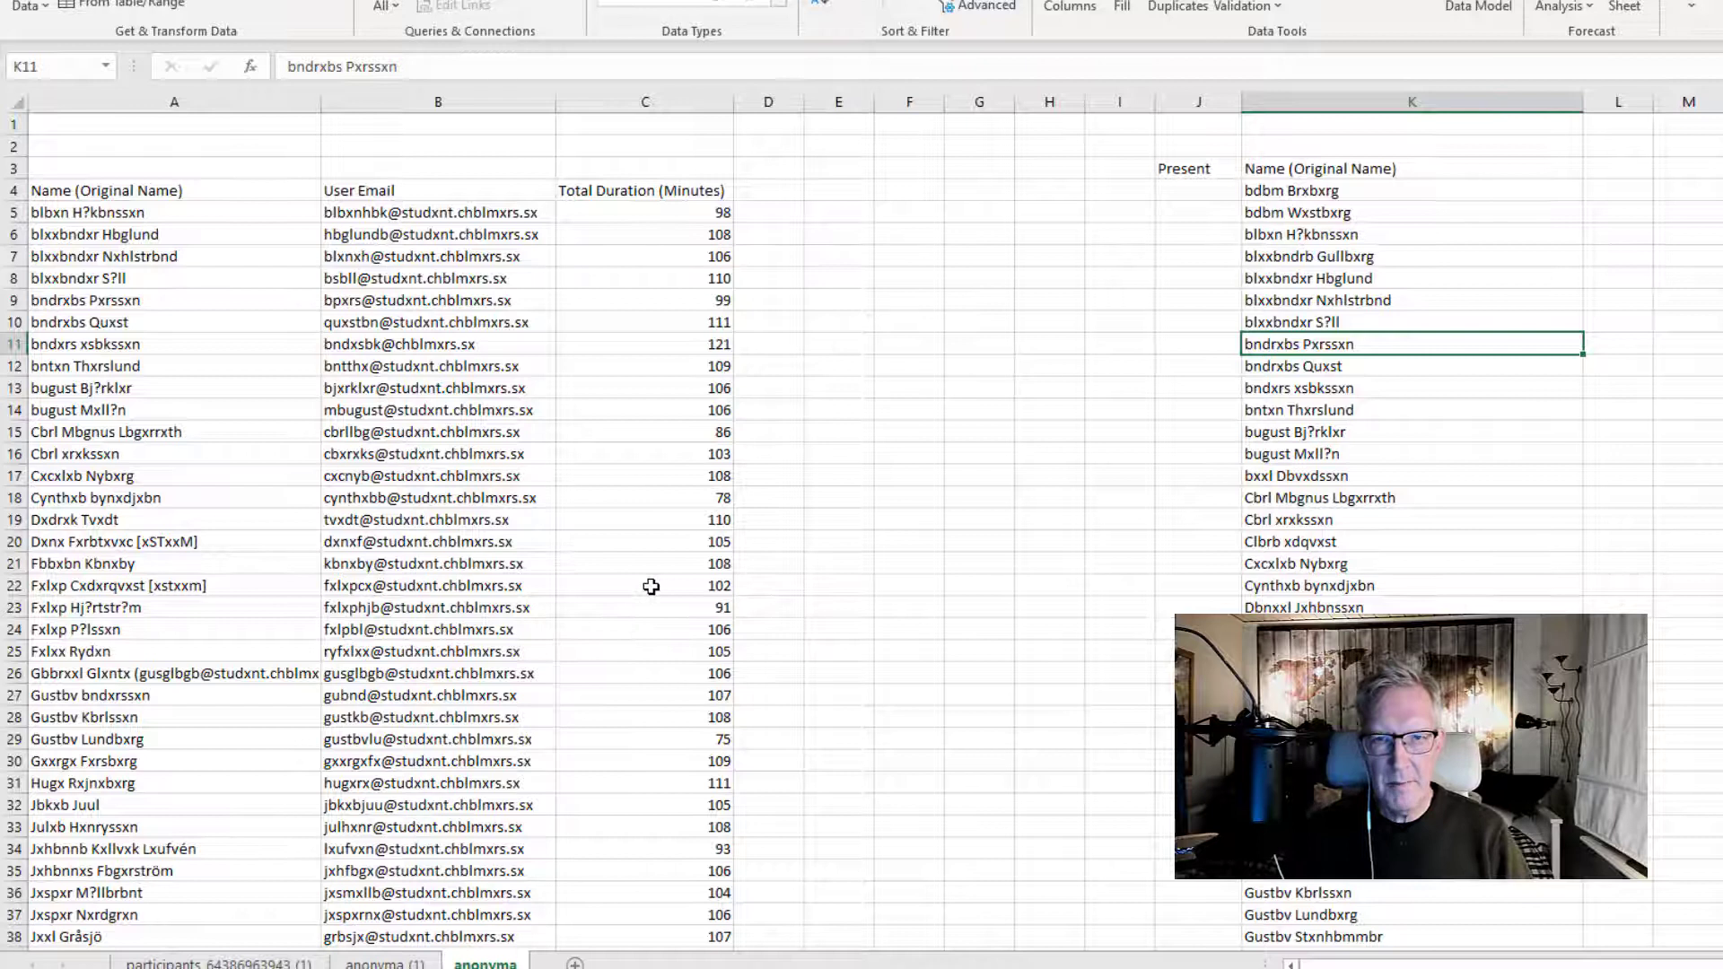
Move to the first roster name and select the Present cell J4 beside it.
key("Up")
key("Up")
key("Up")
key("Up")
key("Up")
key("Up")
key("Up")
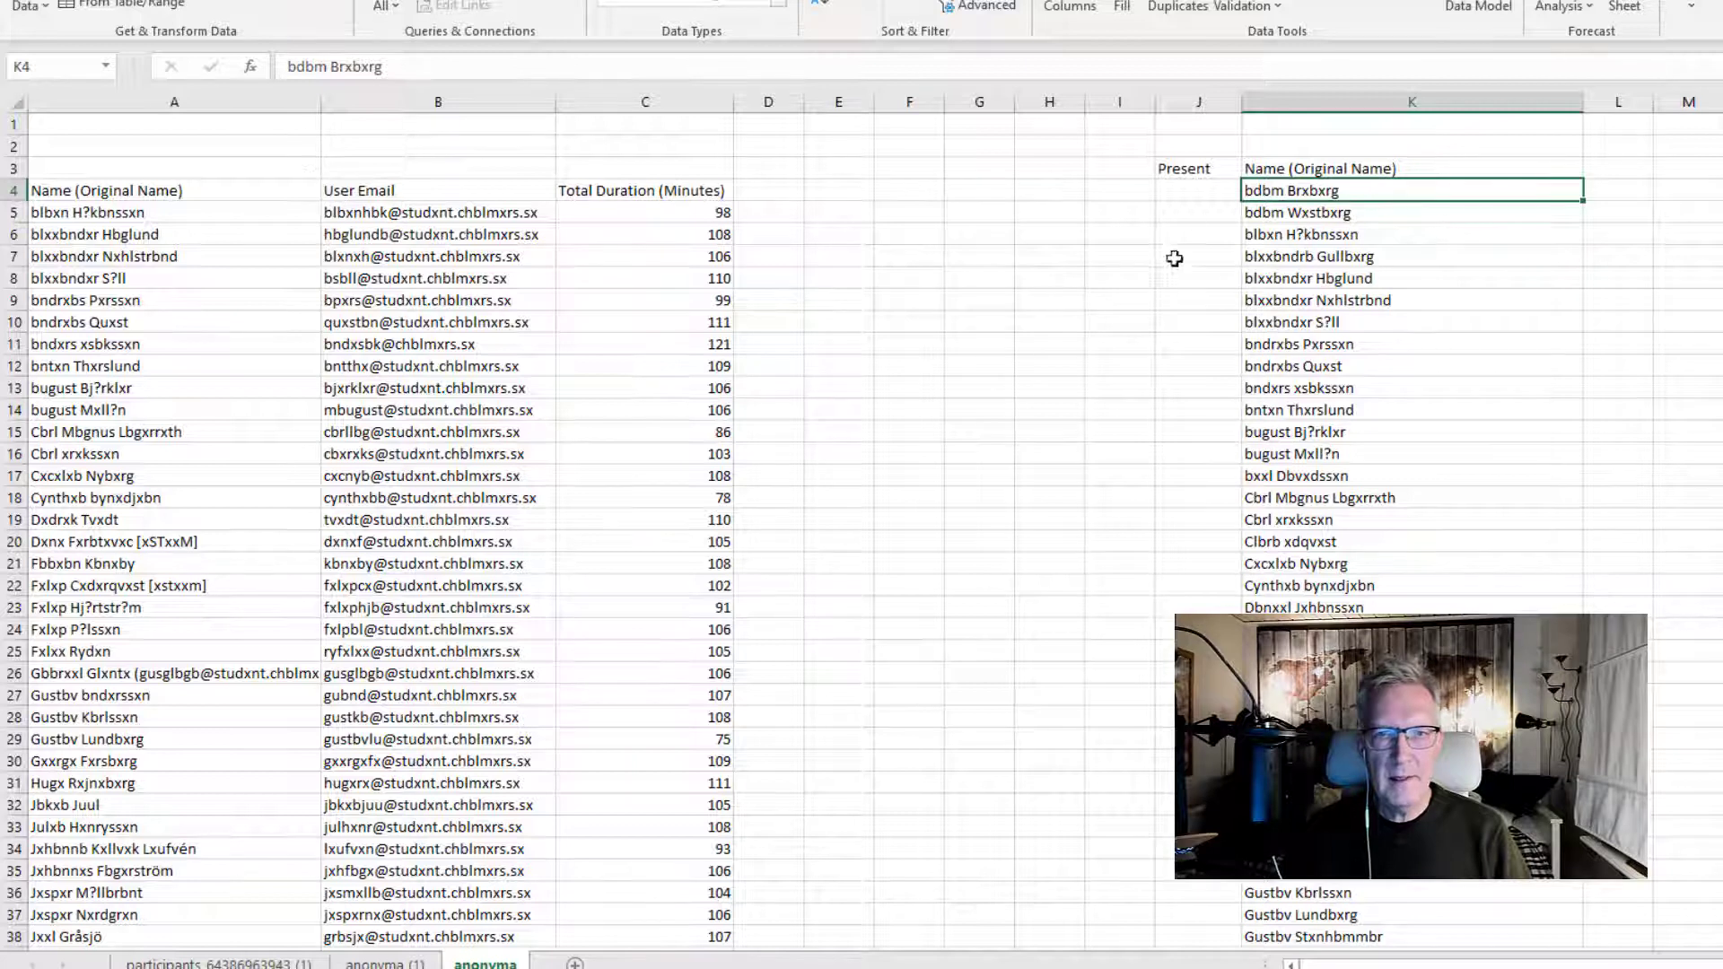
left_click(1196, 197)
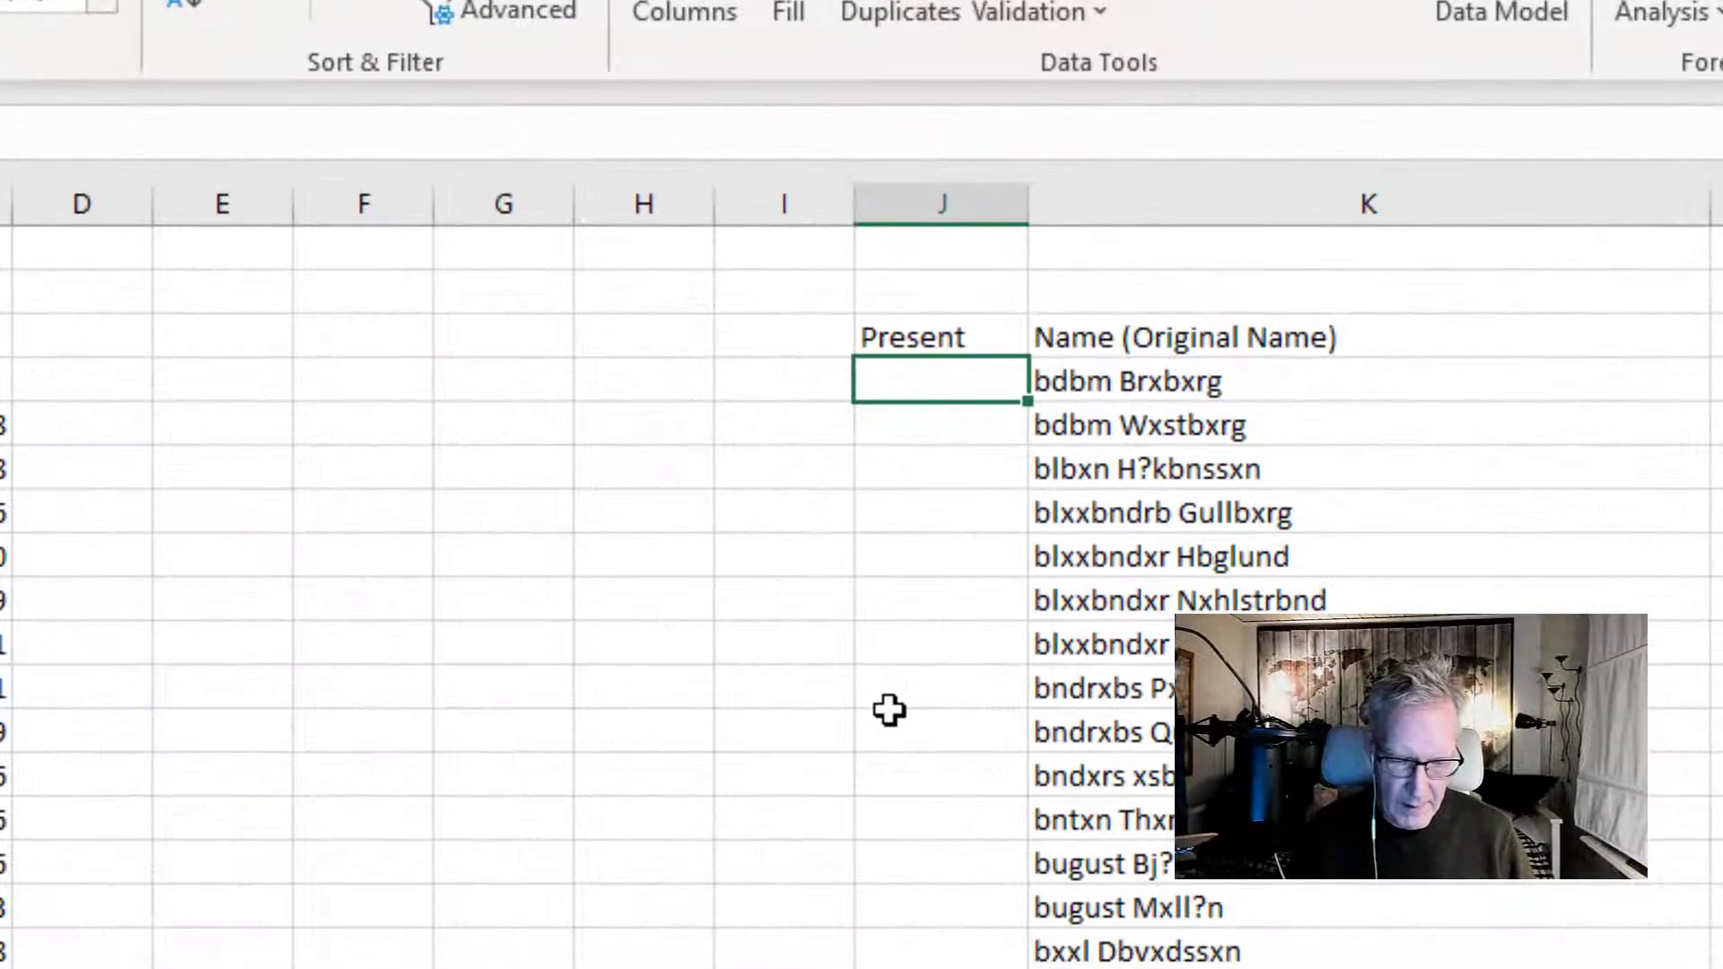
Enter =COUNTIF($A$5:$A$80;K4) in J4, returning 0 for the first roster name.
type("=count")
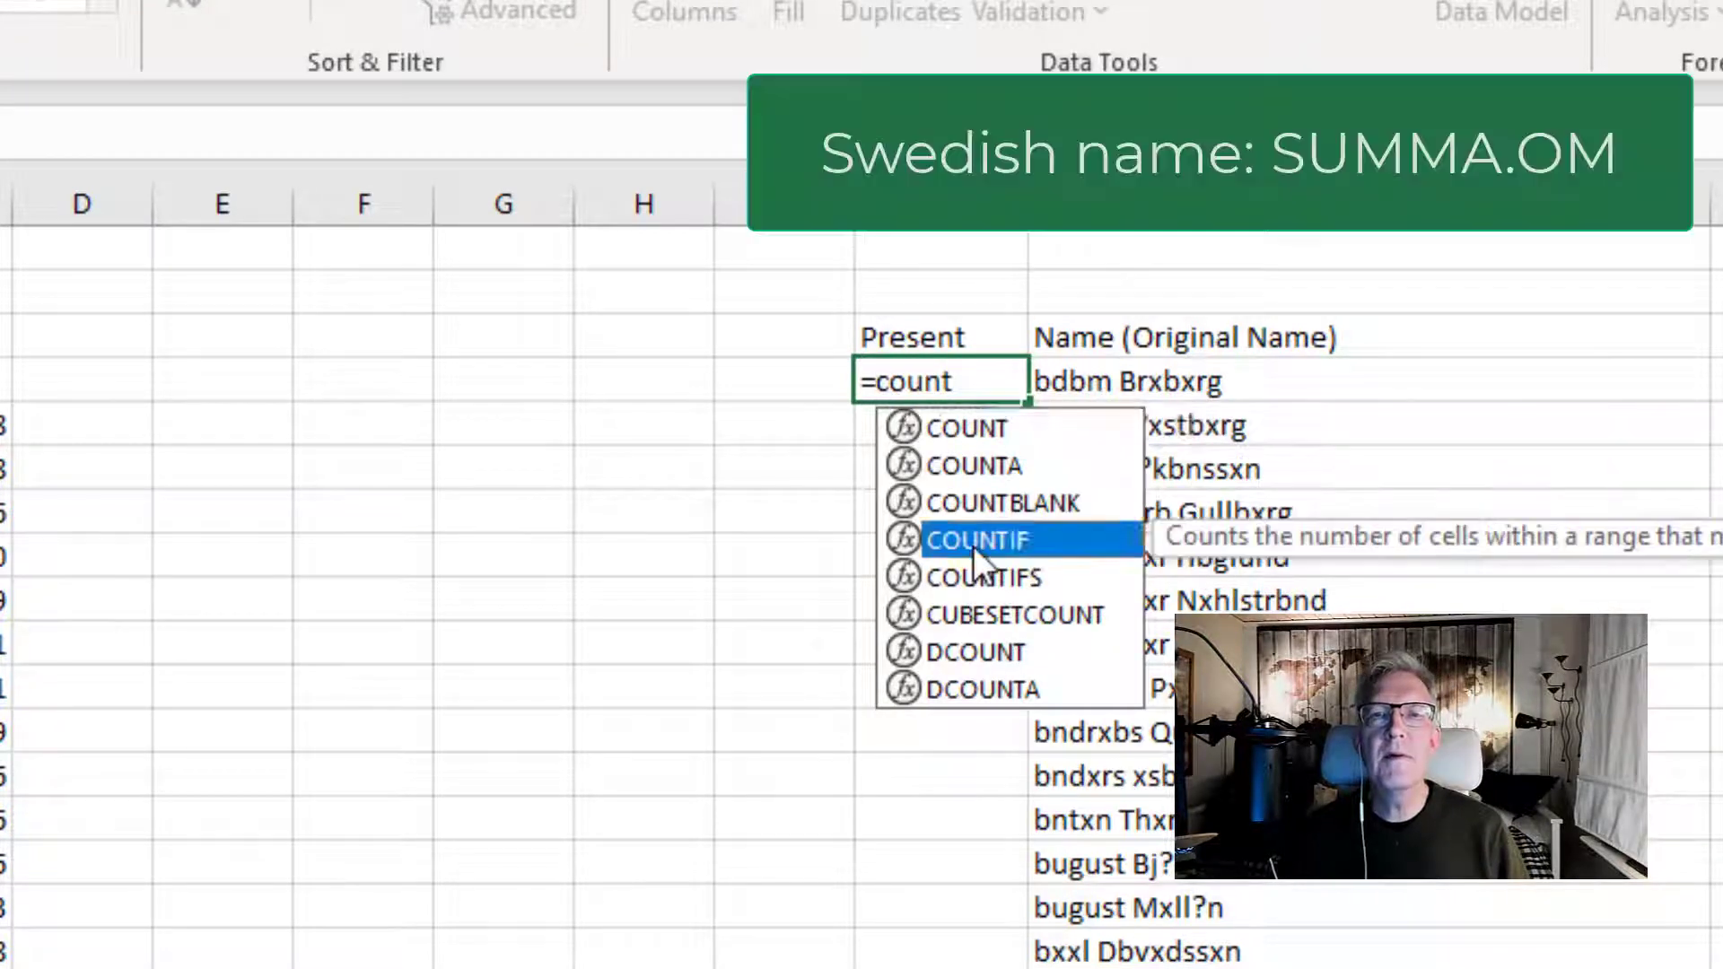
double_click(973, 541)
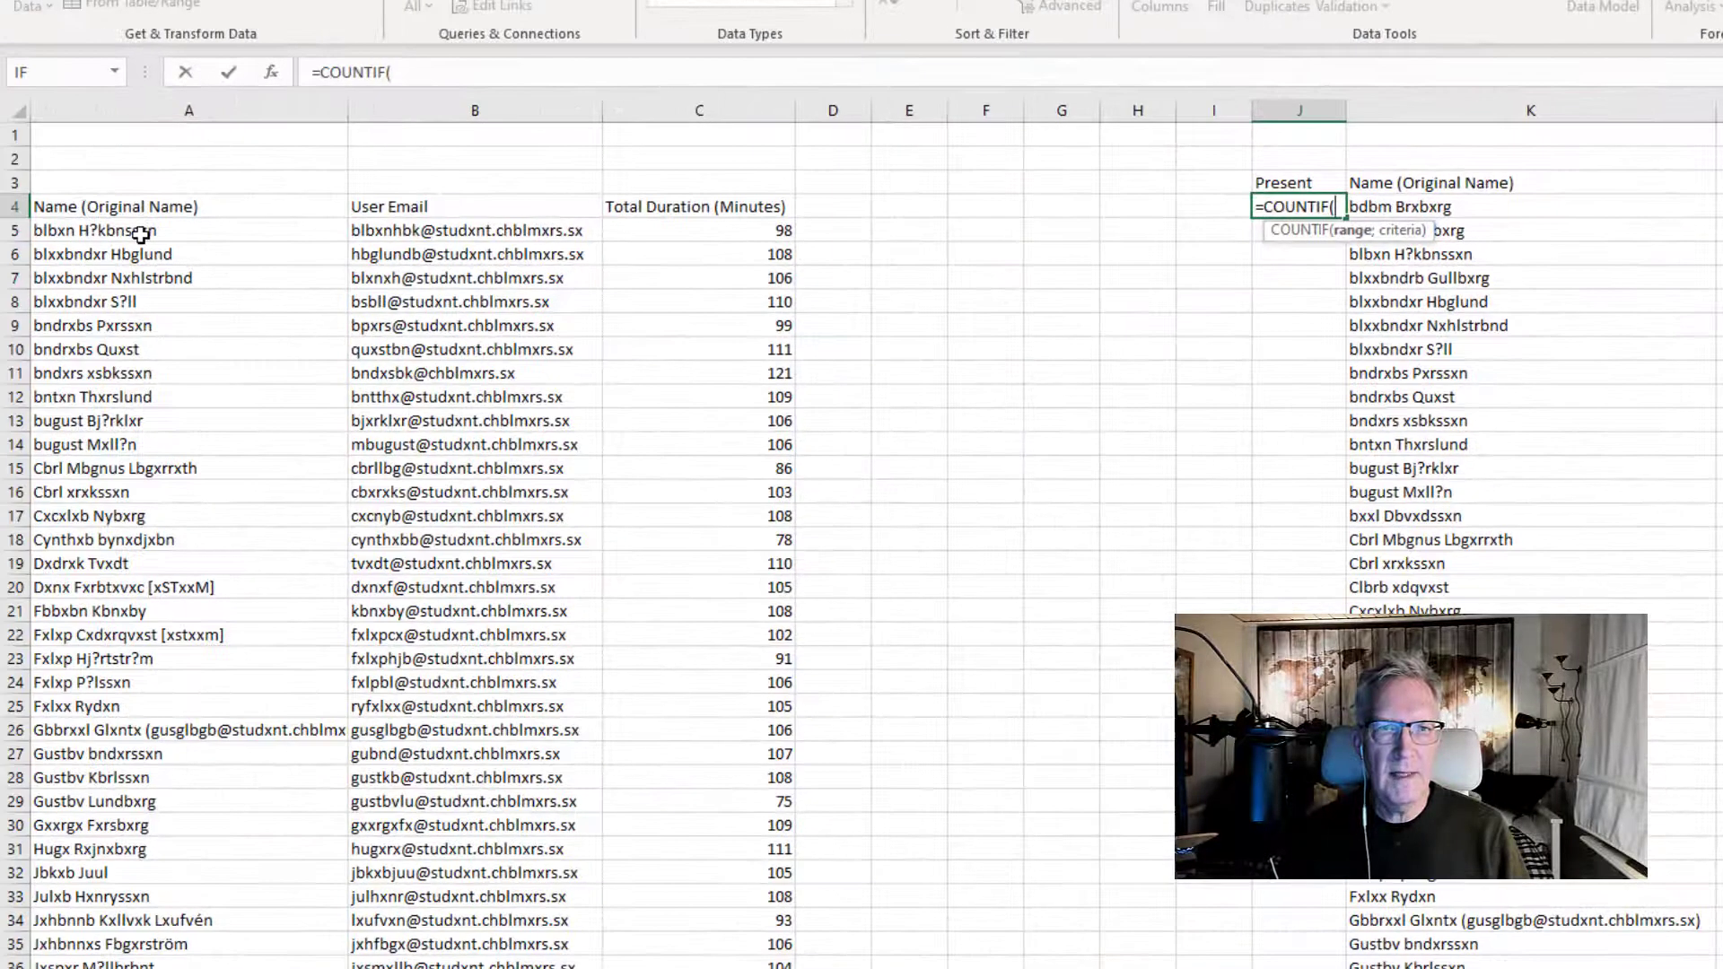
left_click(141, 234)
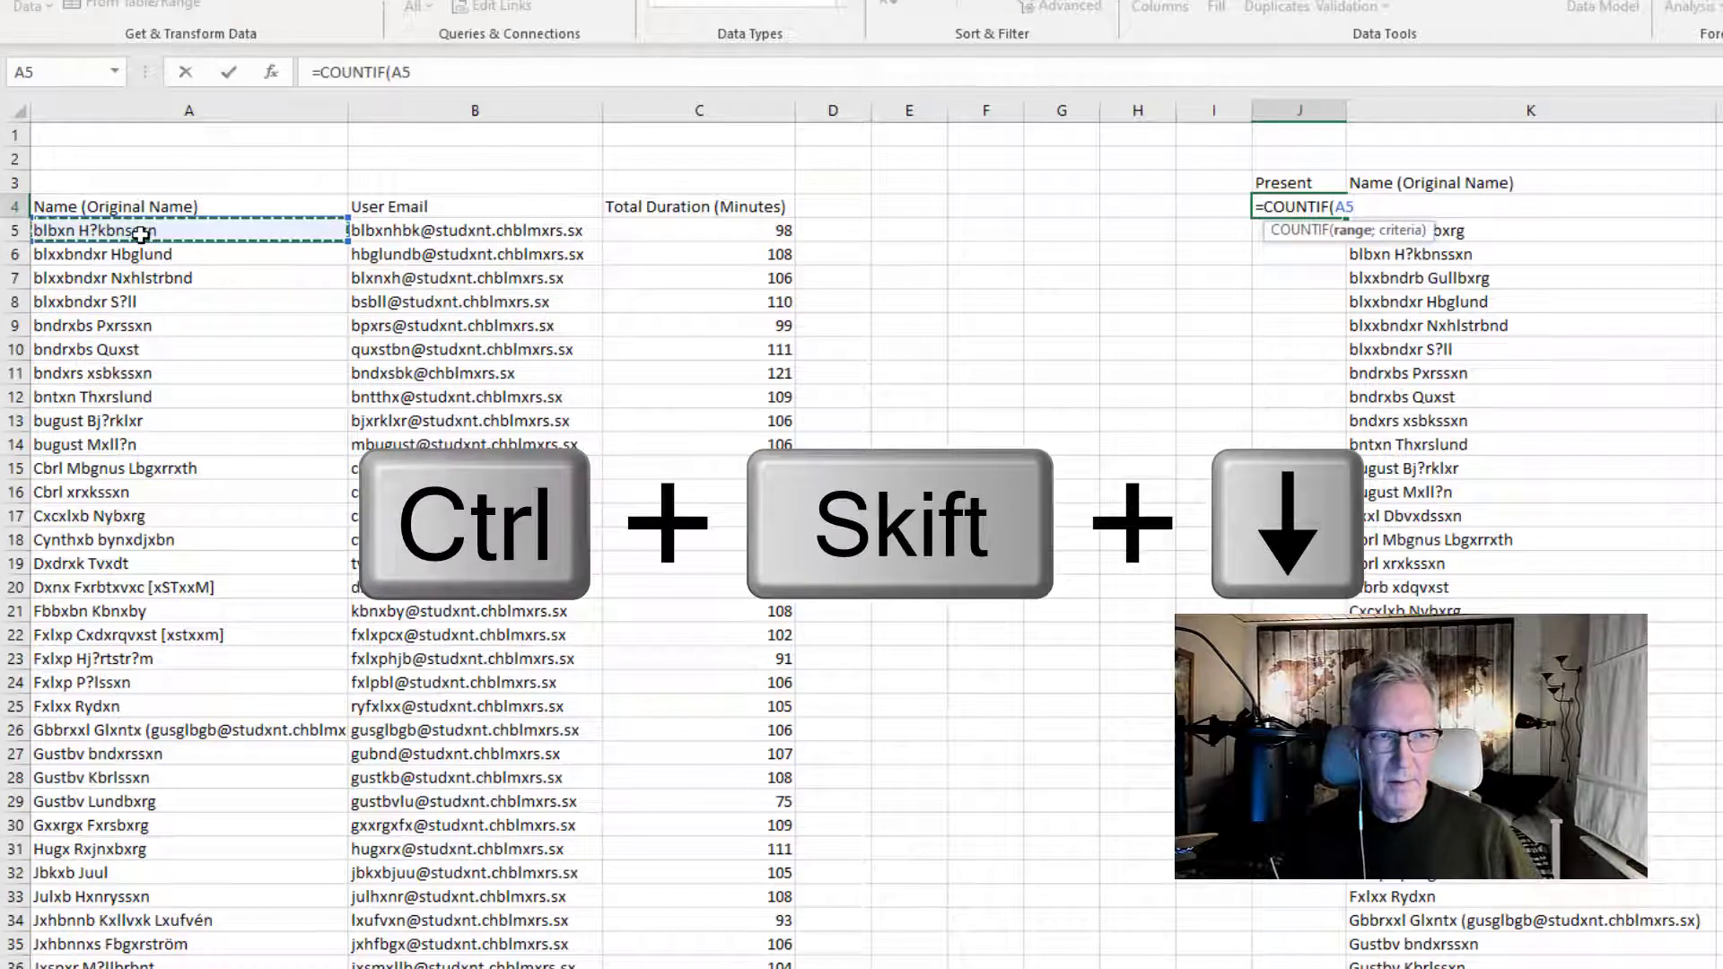
key("ctrl+shift+Down")
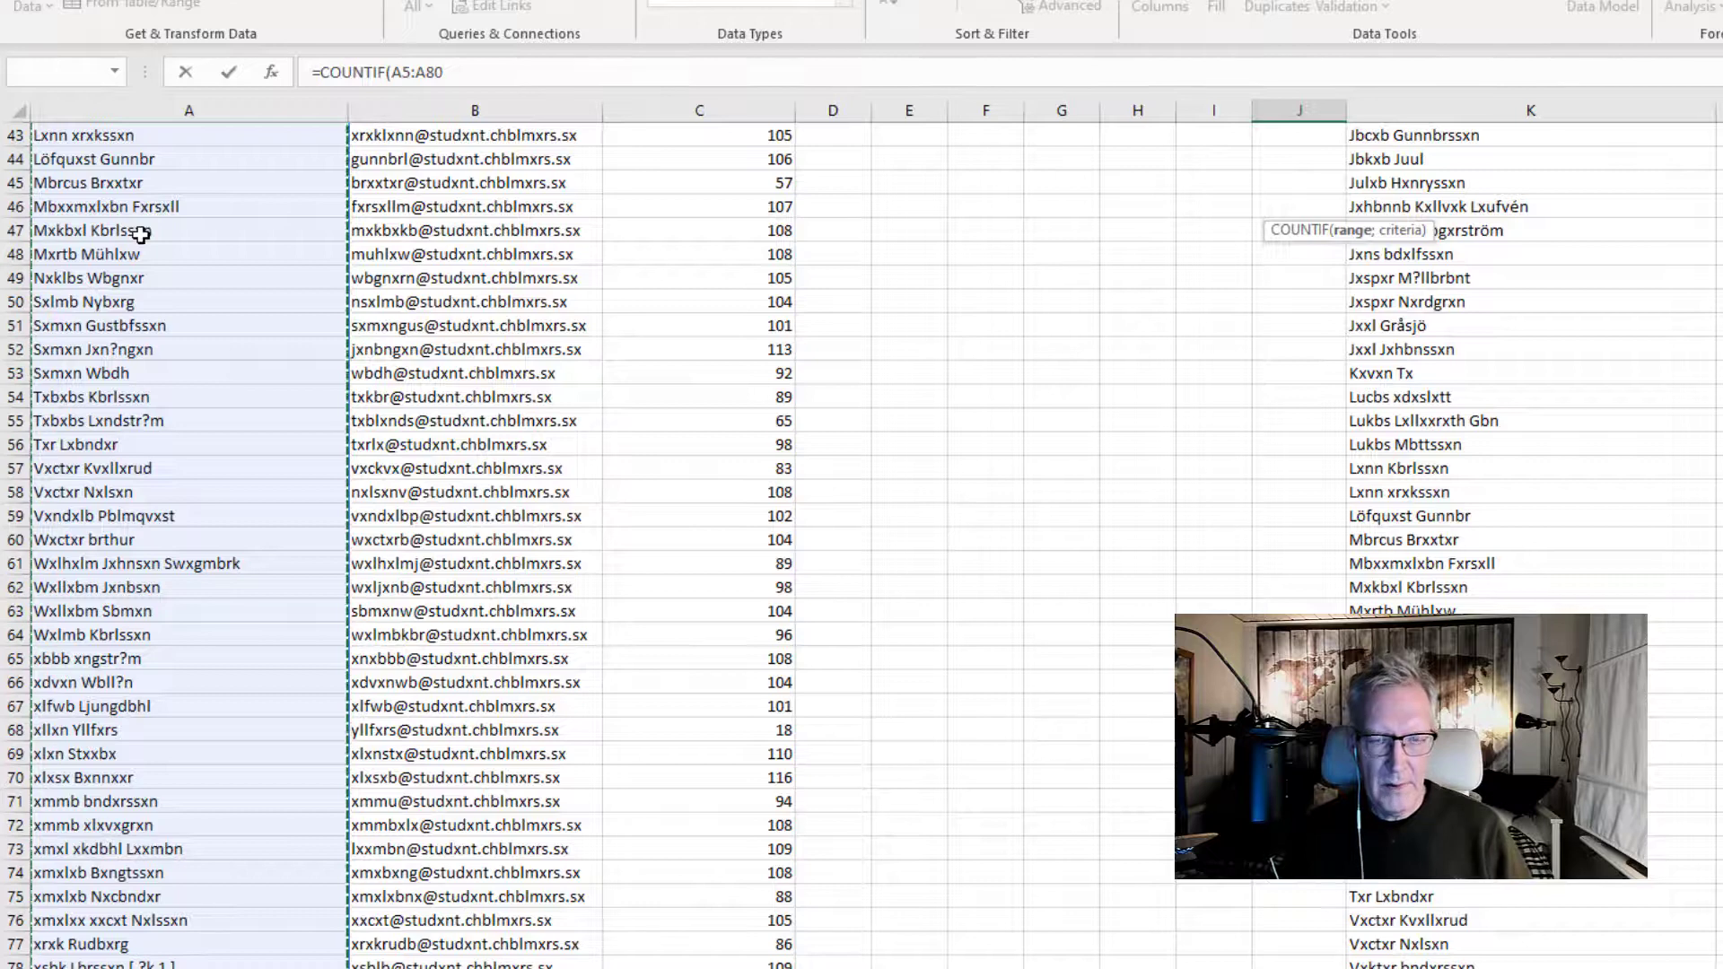
key("F4")
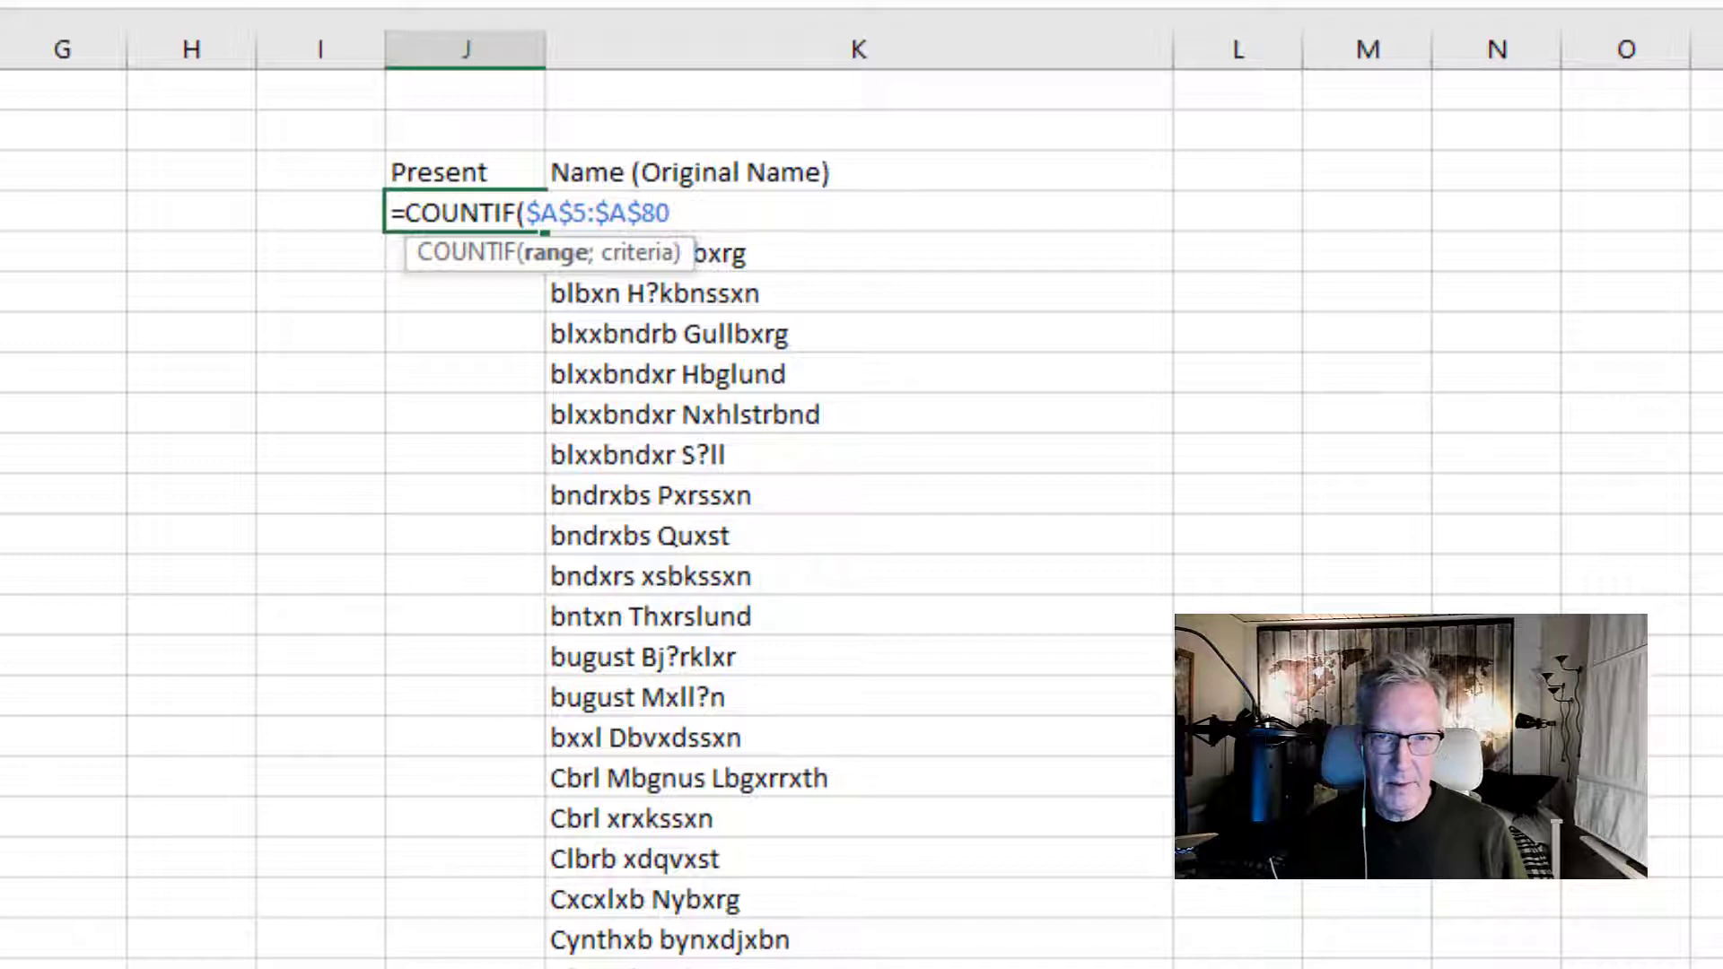
type(";")
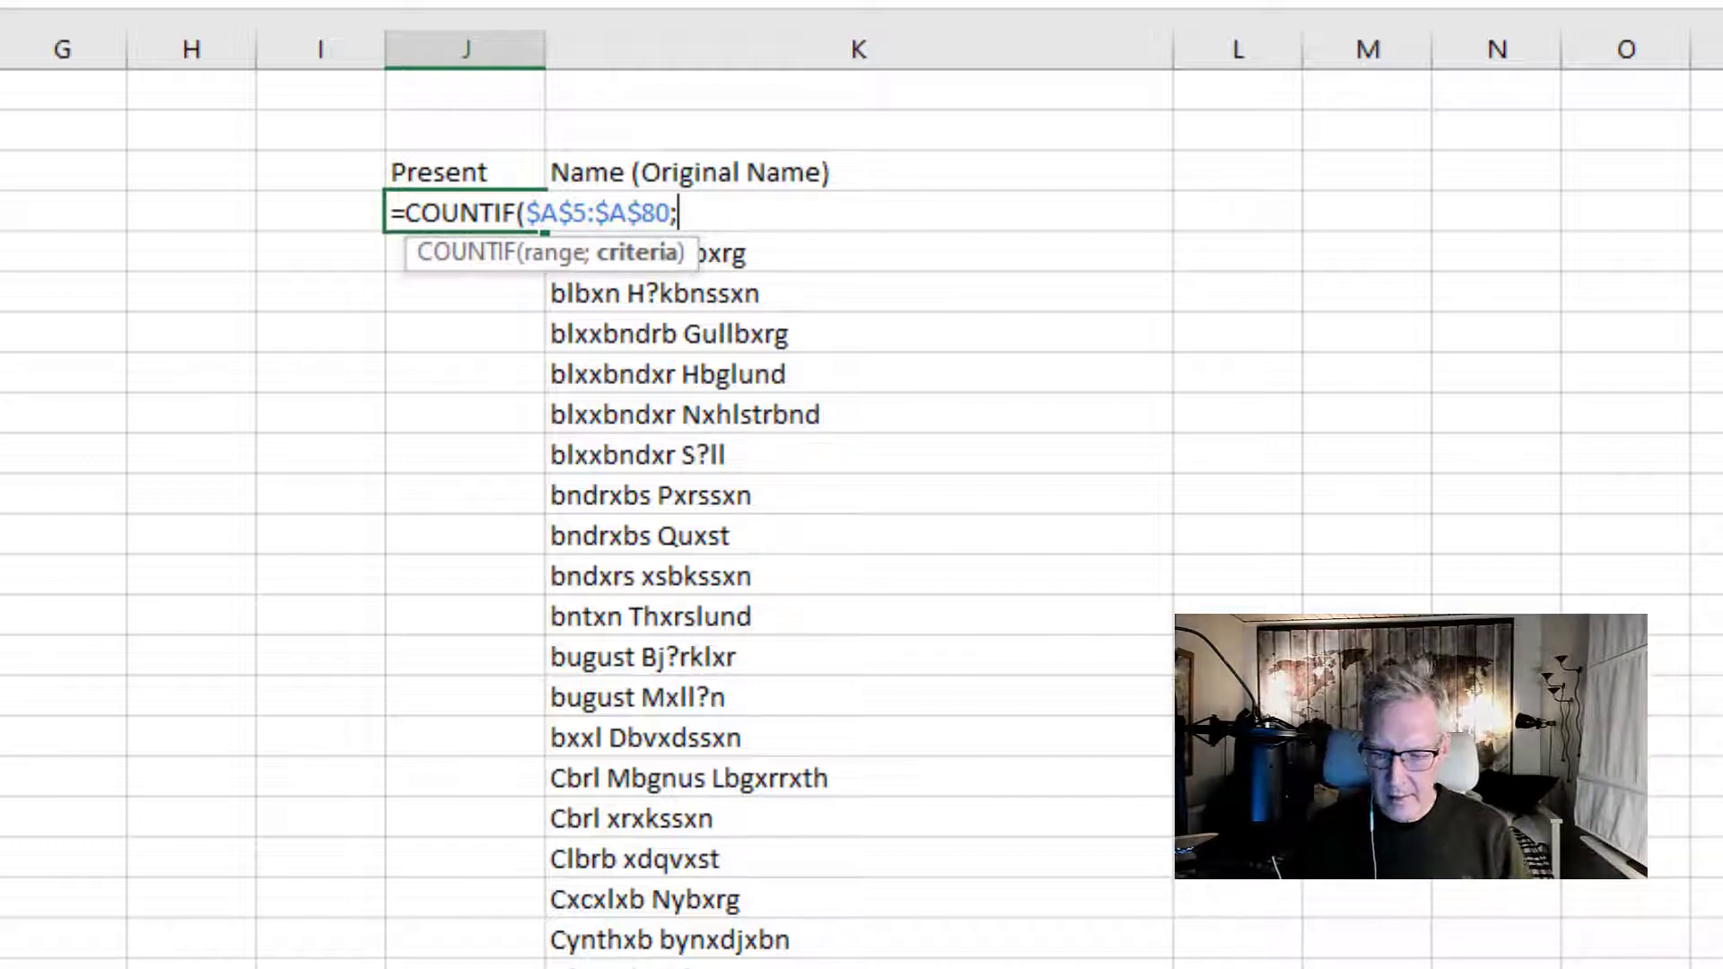
left_click(859, 212)
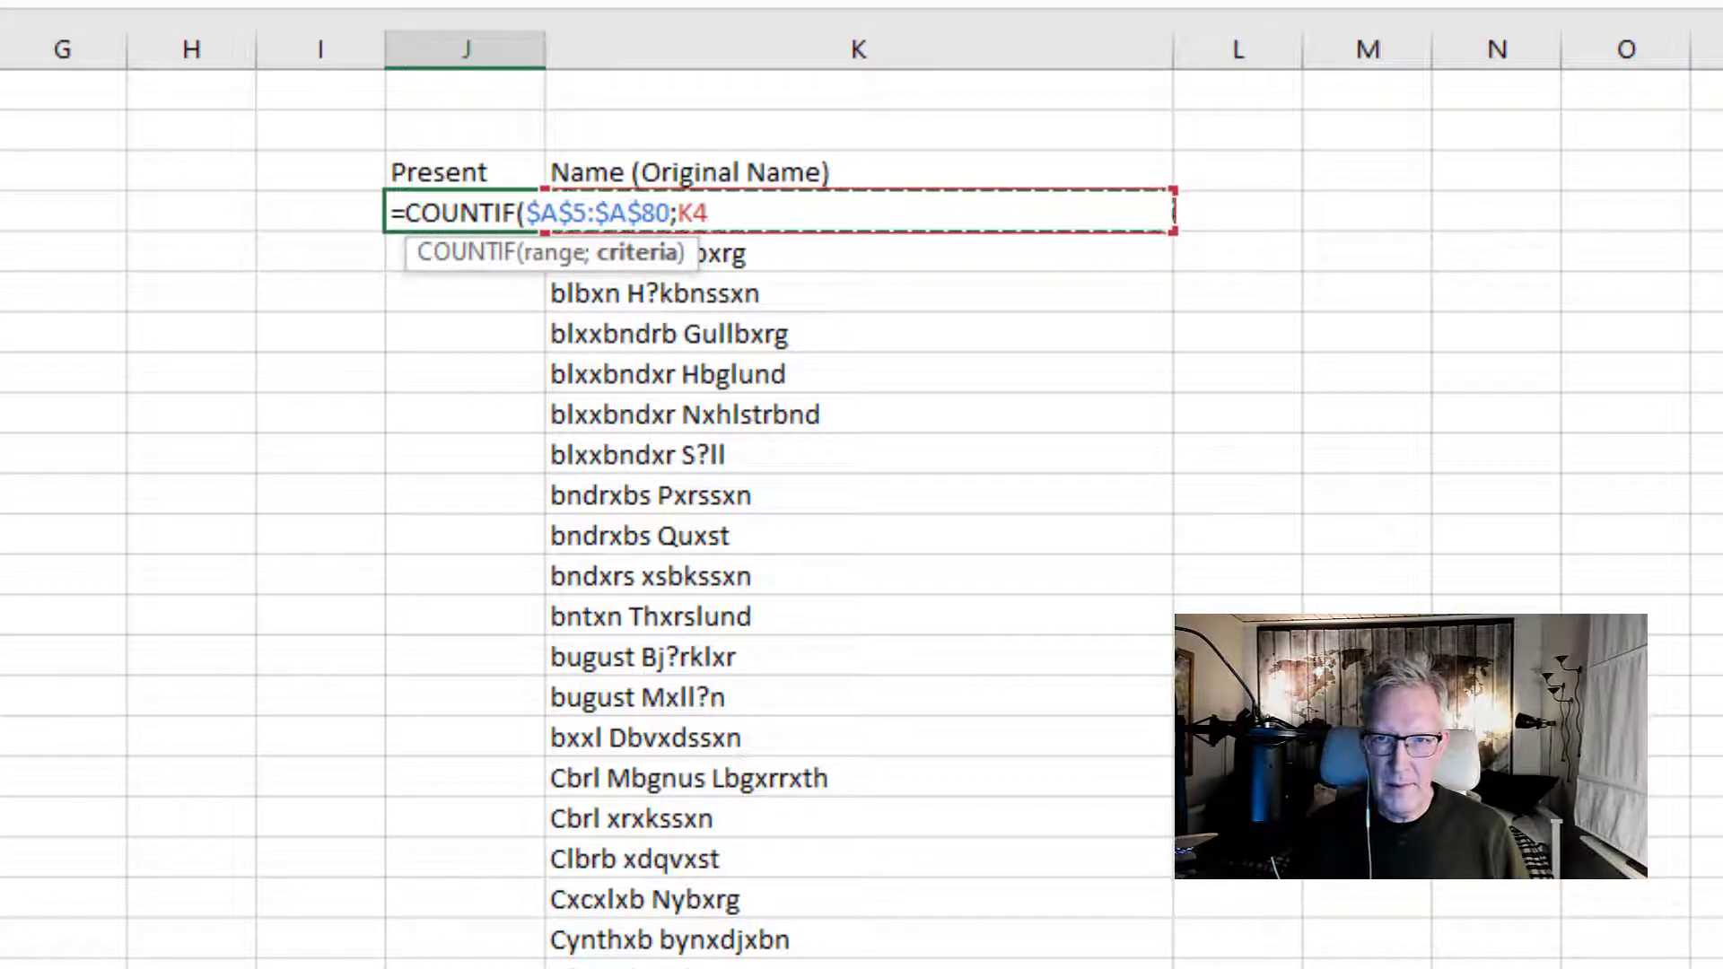
type(")")
key("ctrl+Return")
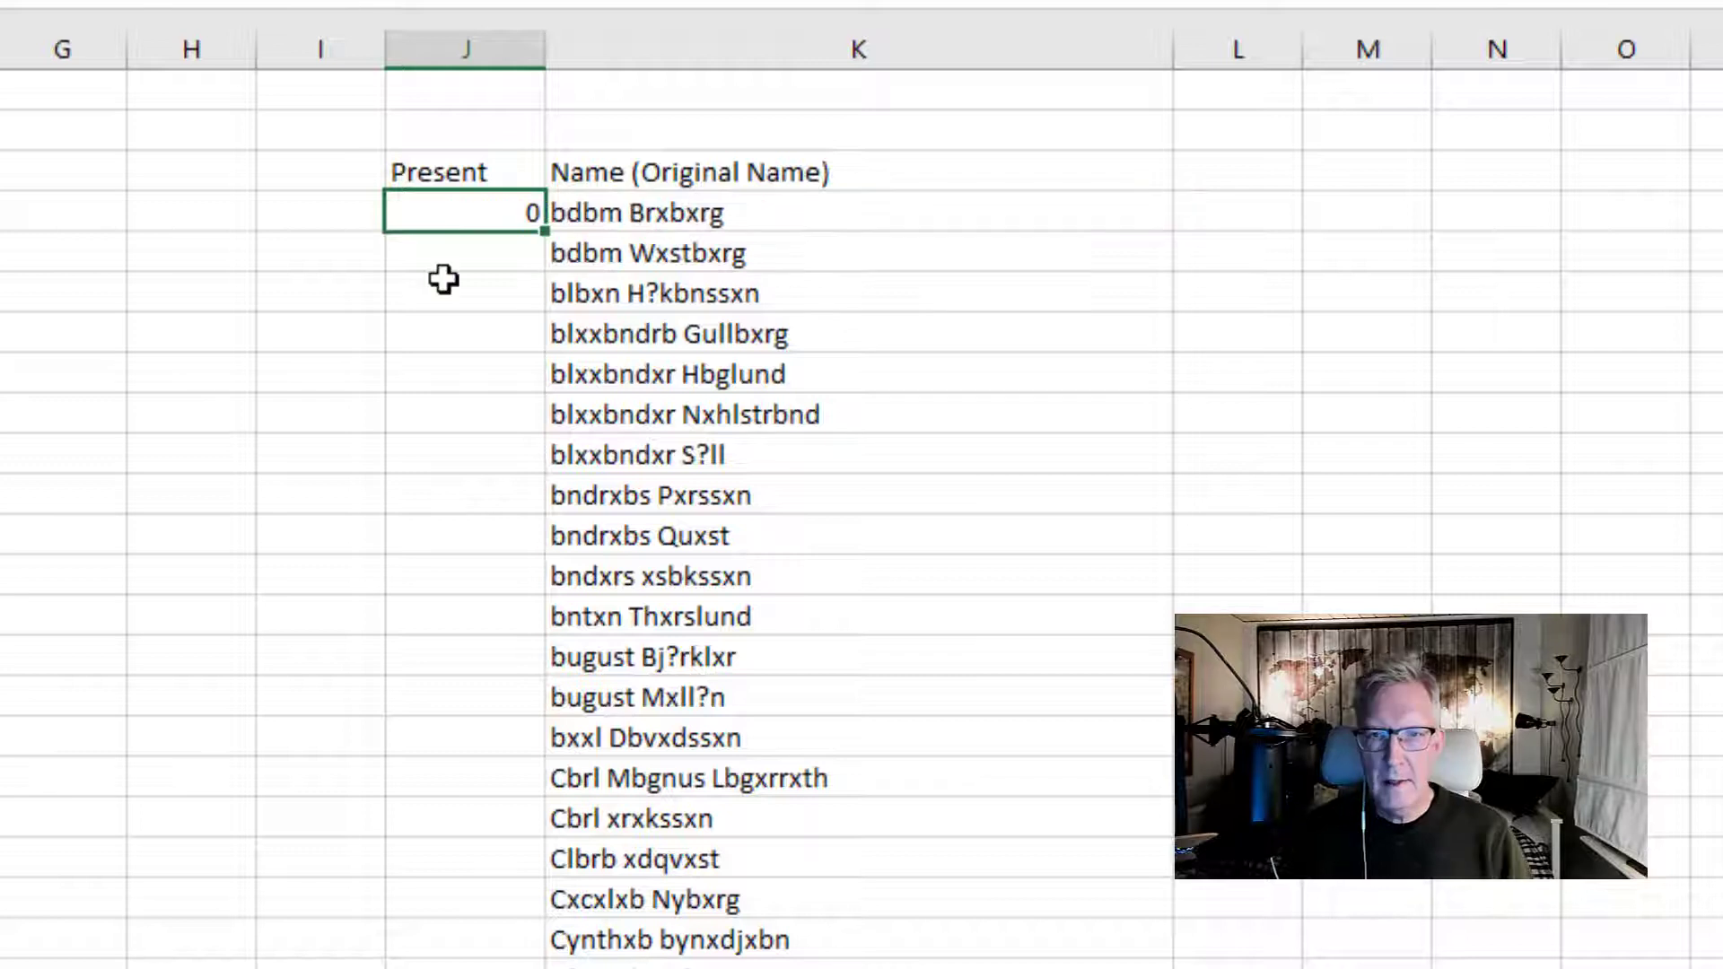
double_click(549, 235)
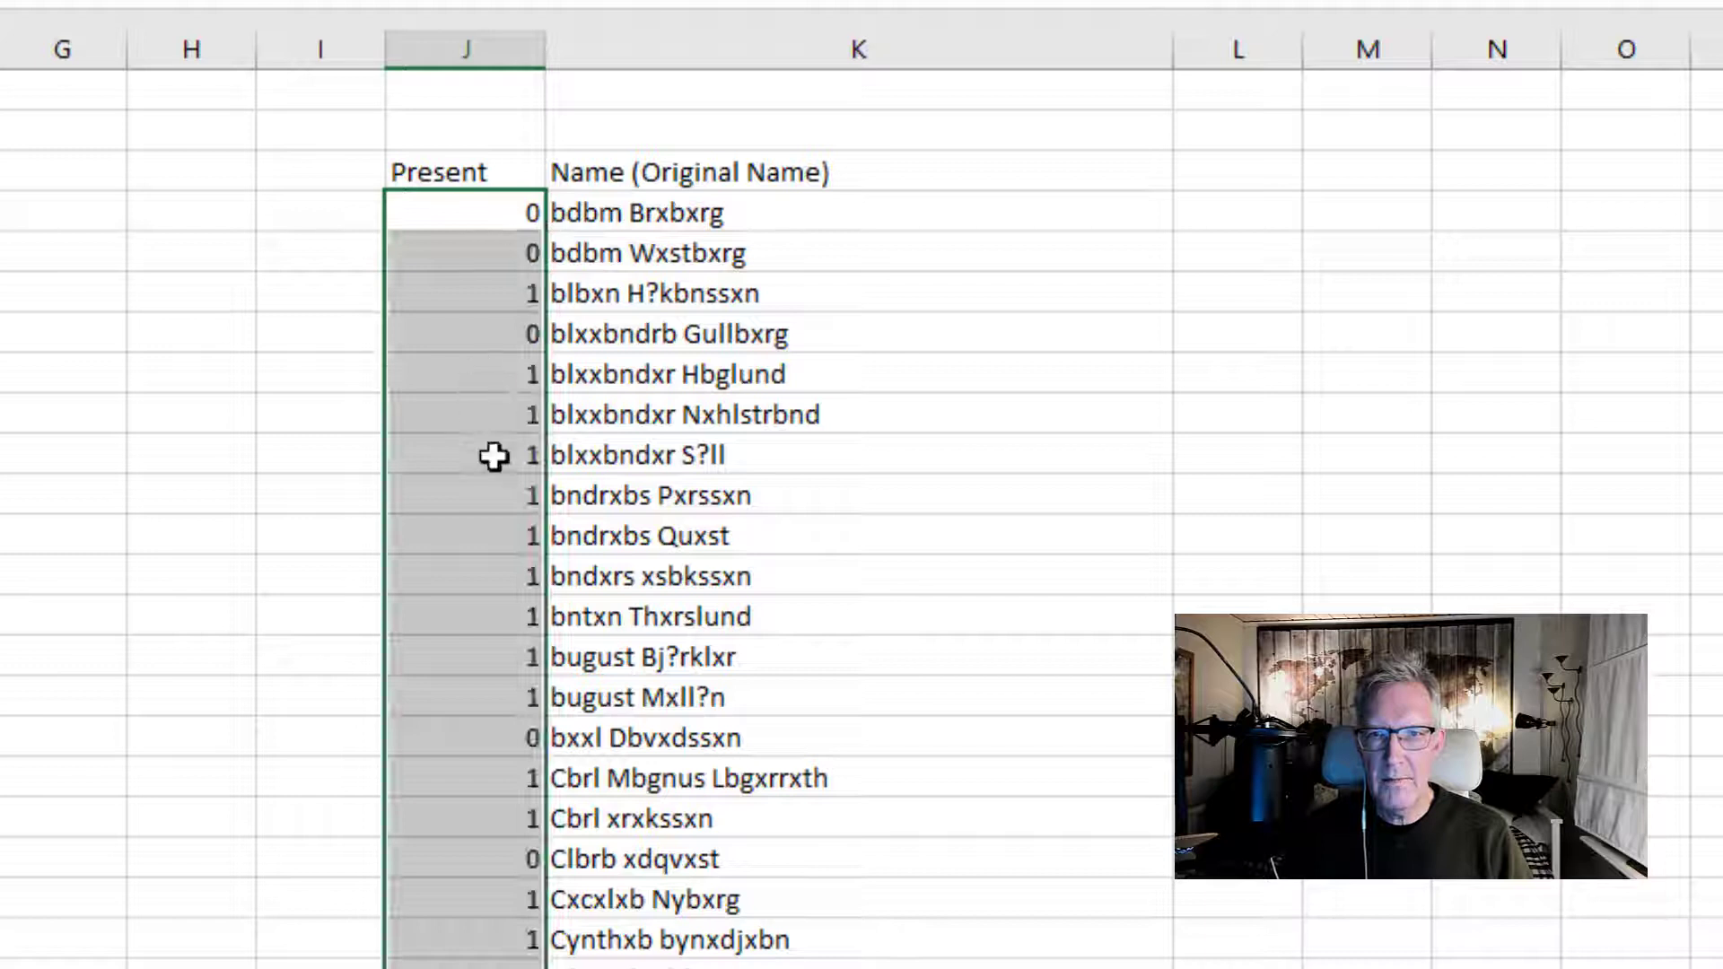
scroll(526, 889, "down", 20)
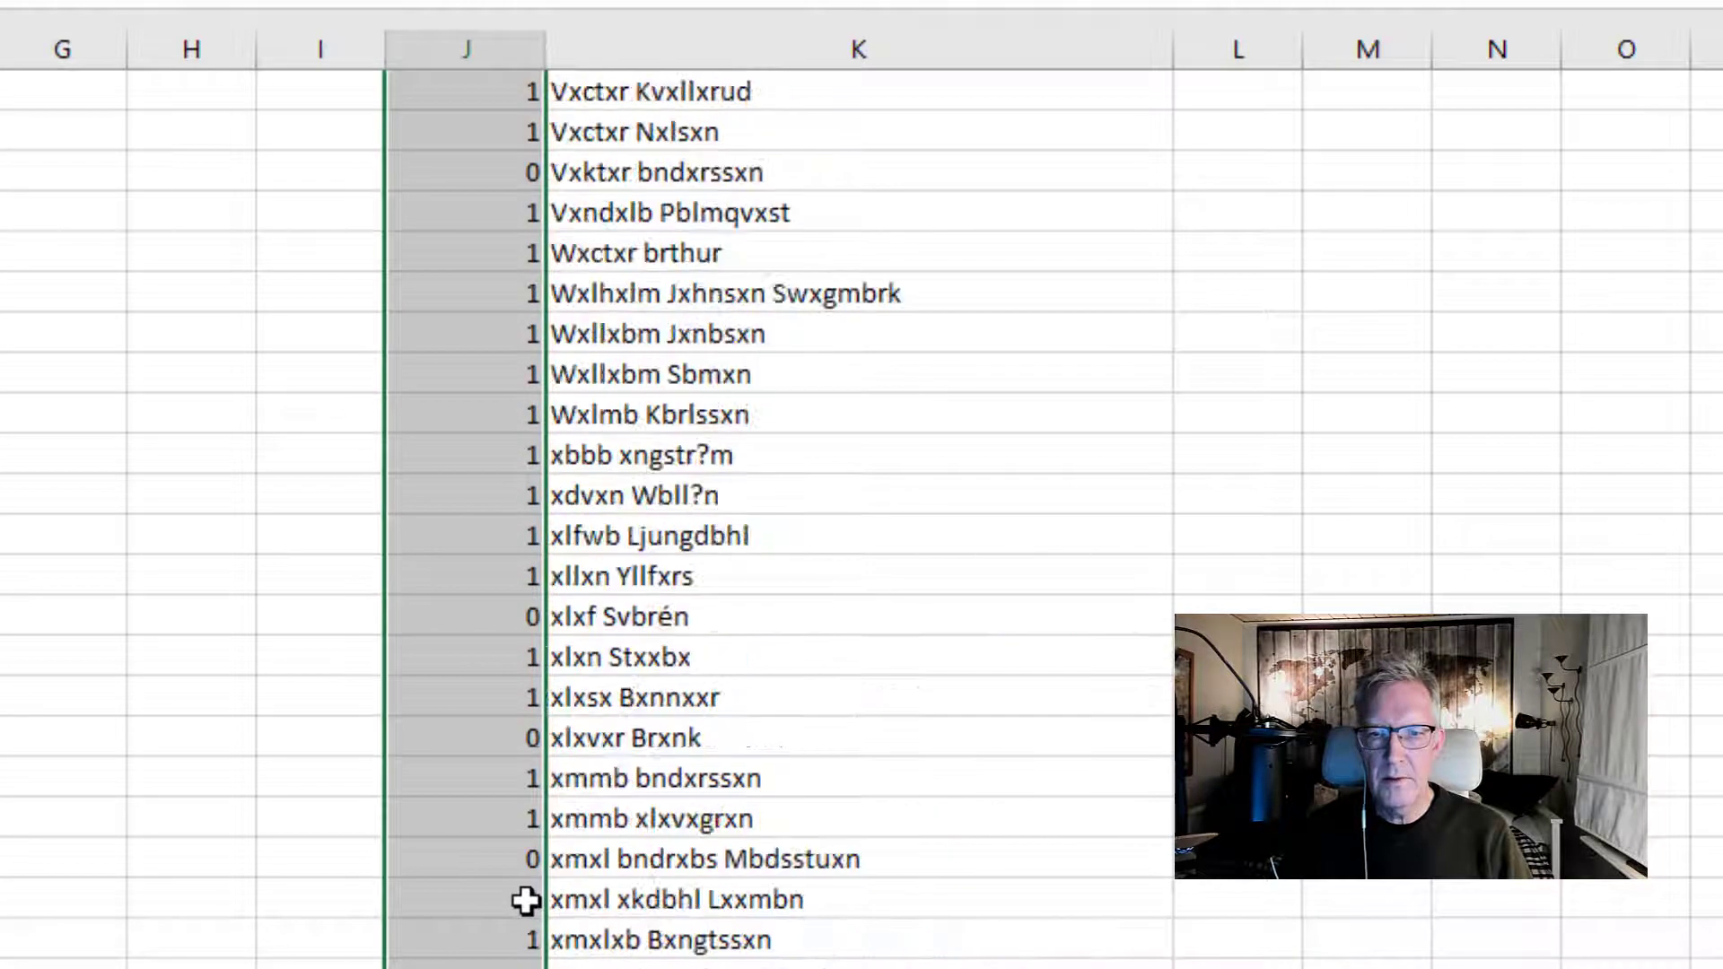
scroll(527, 902, "up", 20)
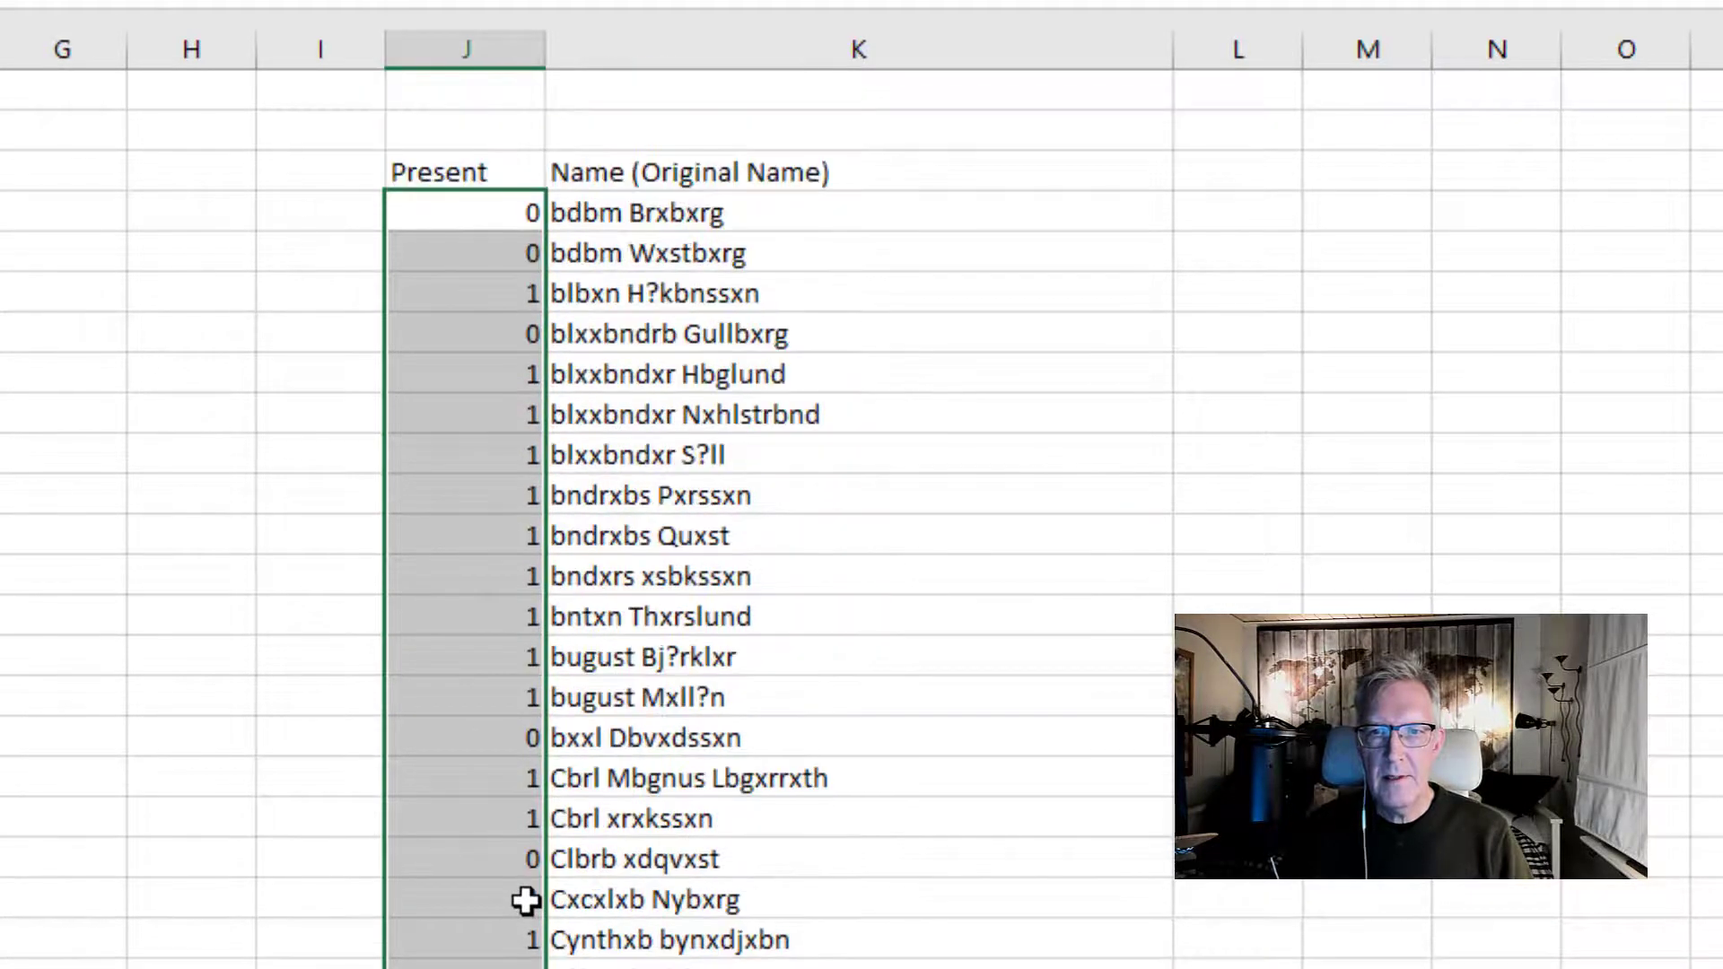
left_click(477, 198)
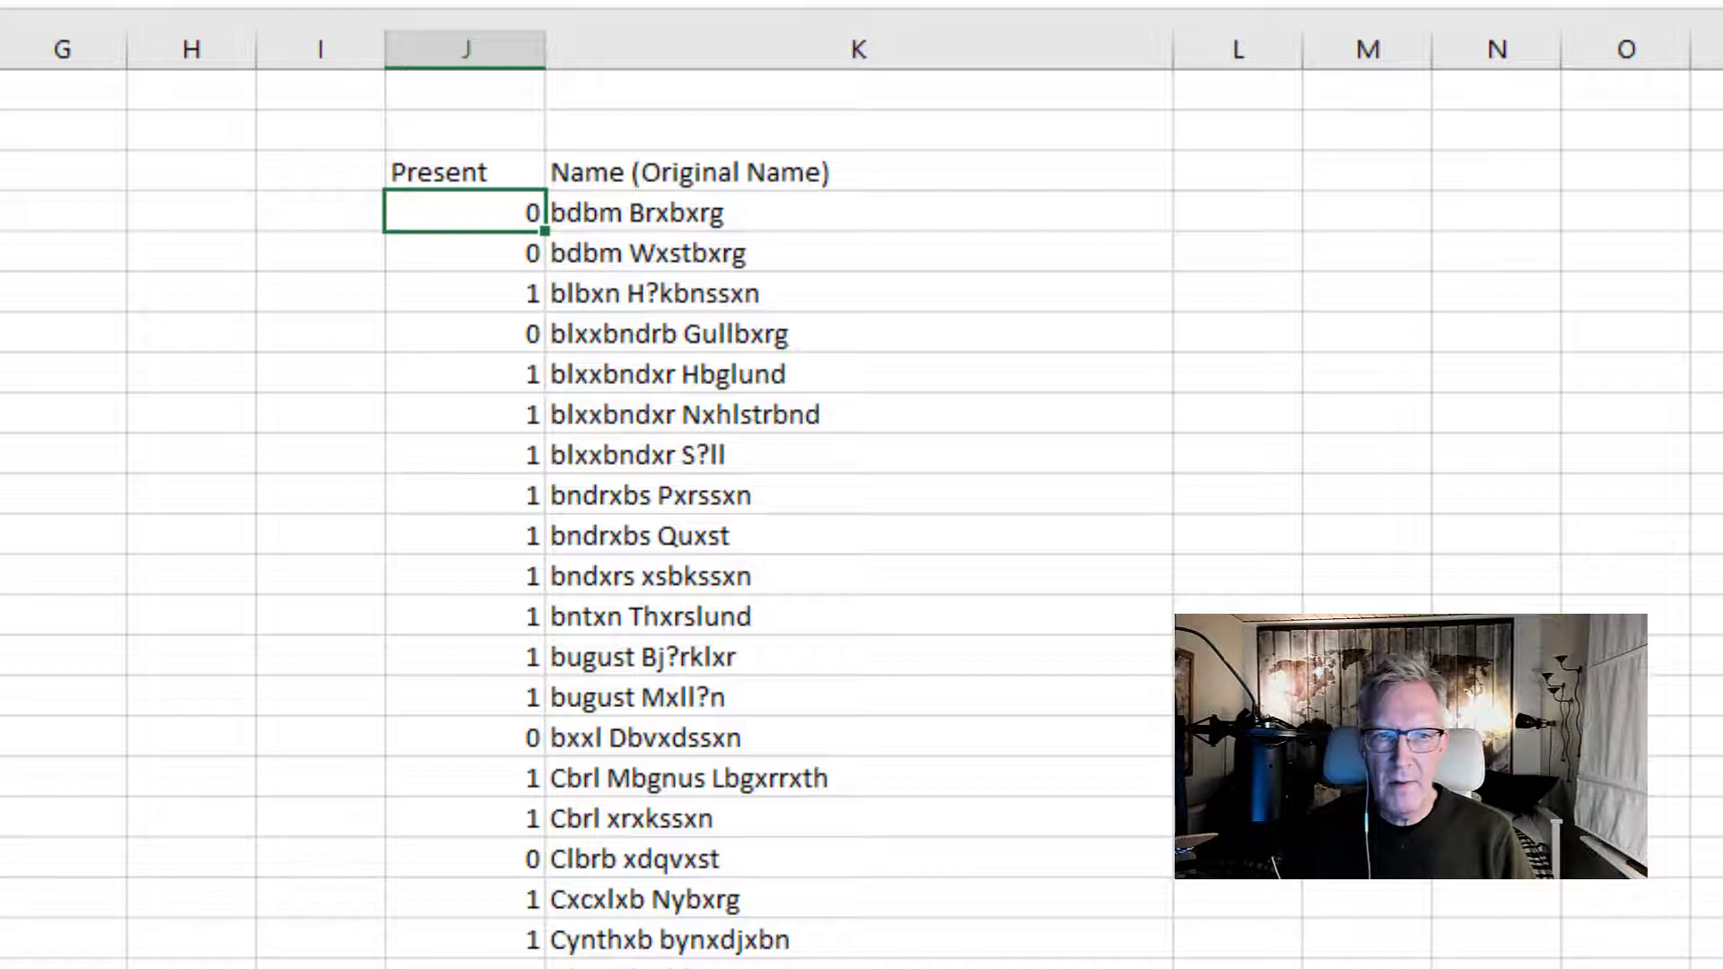
Add the heading 'Duration' in L3 beside the Name heading.
left_click(1263, 181)
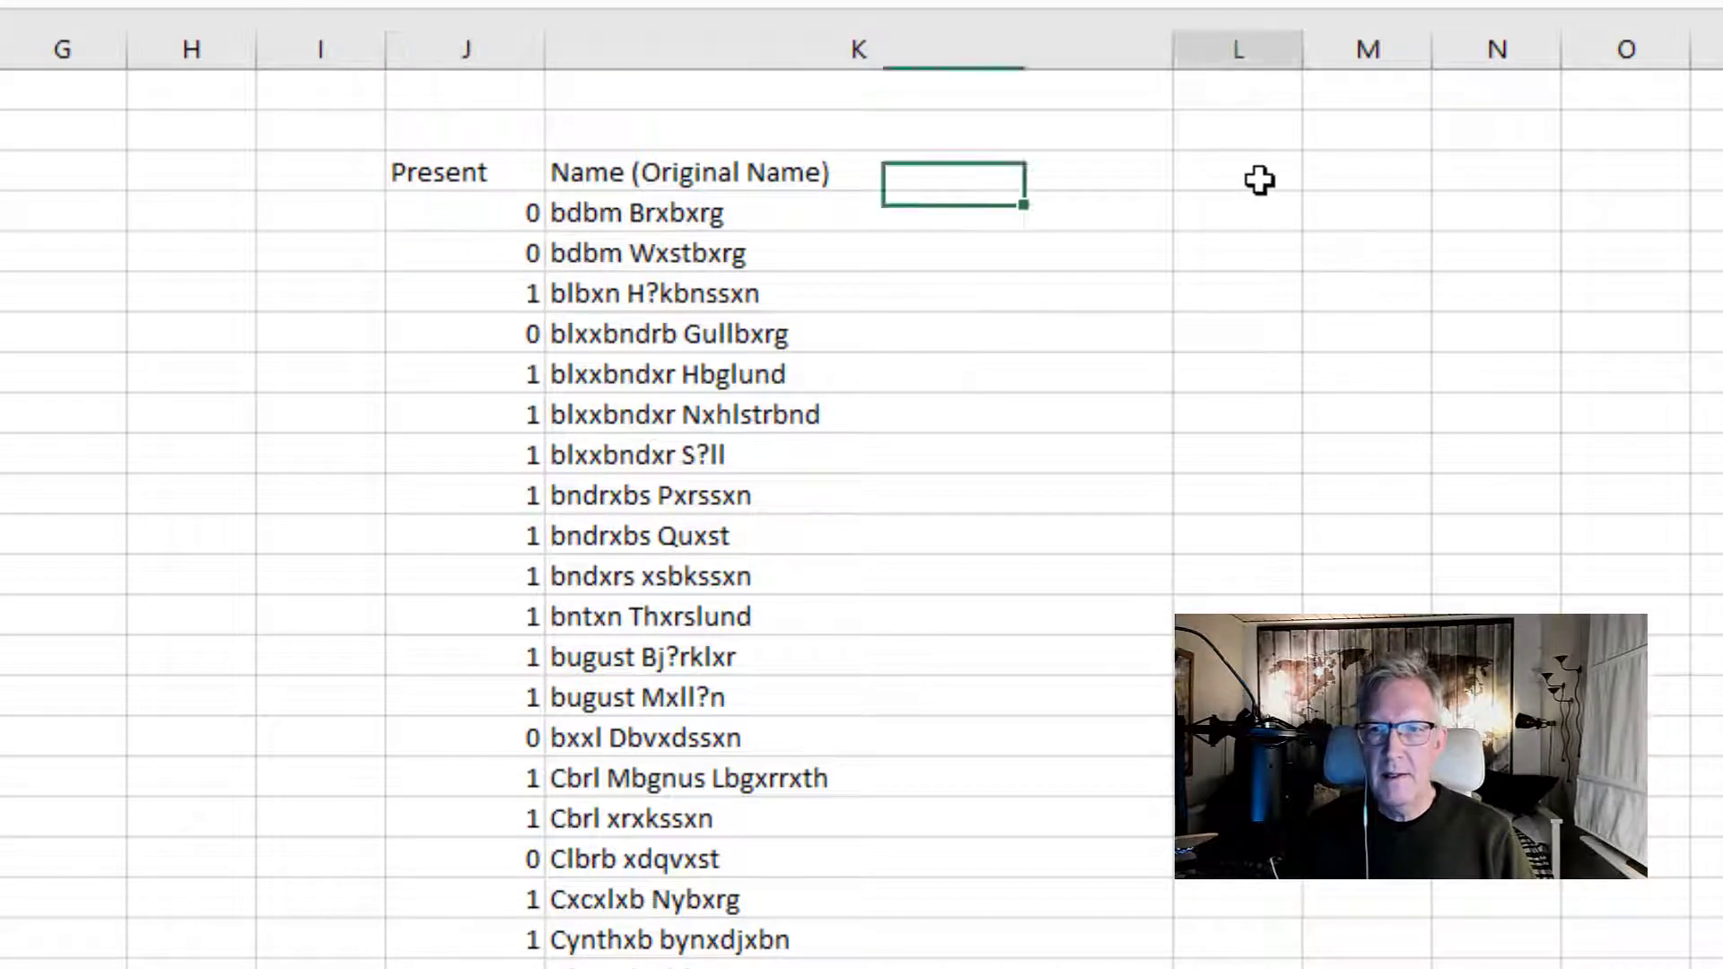
type("Duration")
key("Return")
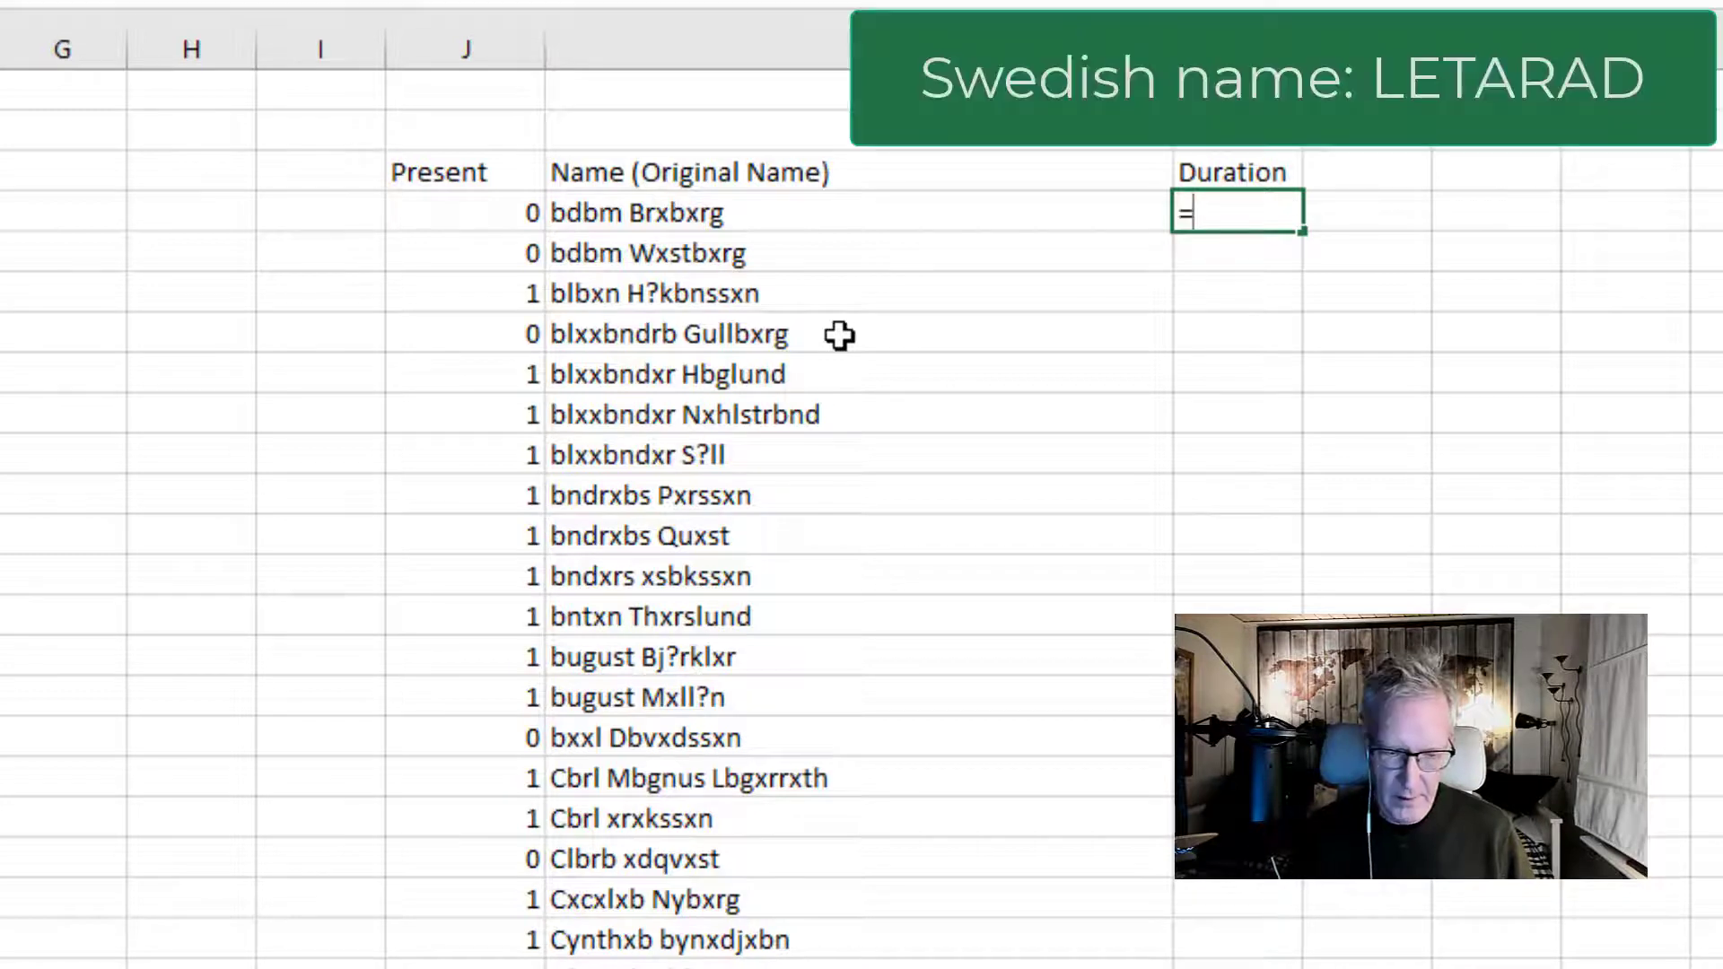
Enter =VLOOKUP(K4;$A$5:$C$80;3;FALSE) in L4 to fetch the first name's minutes.
type("vlo")
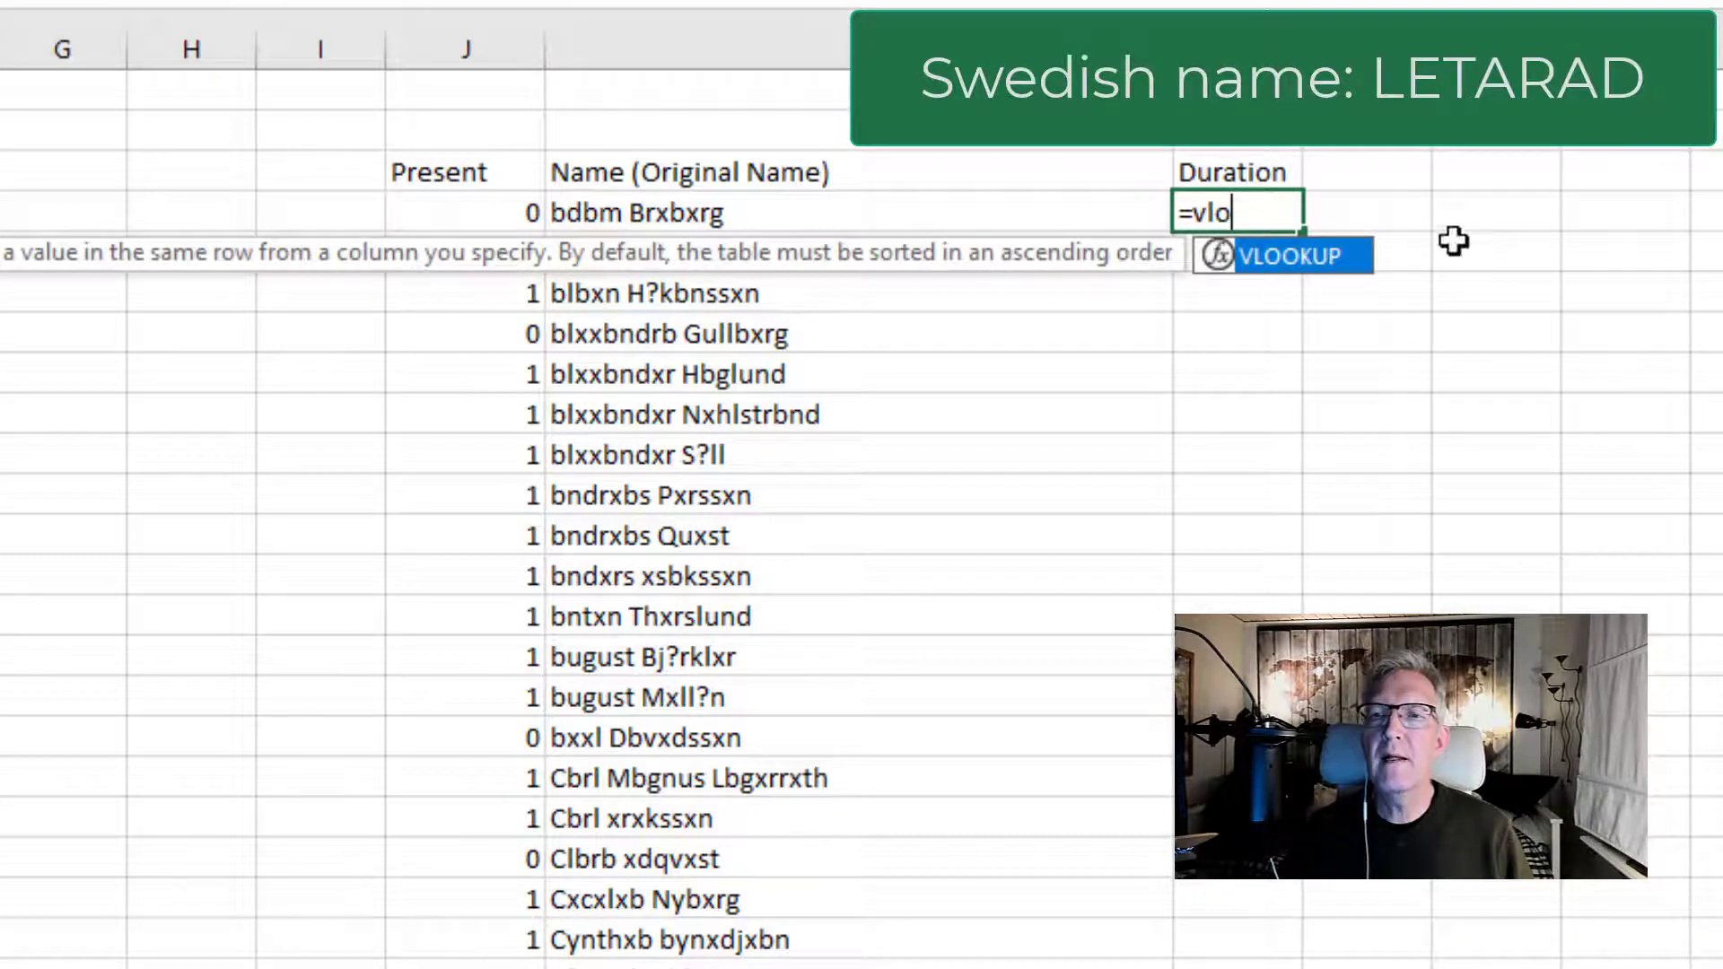
key("Tab")
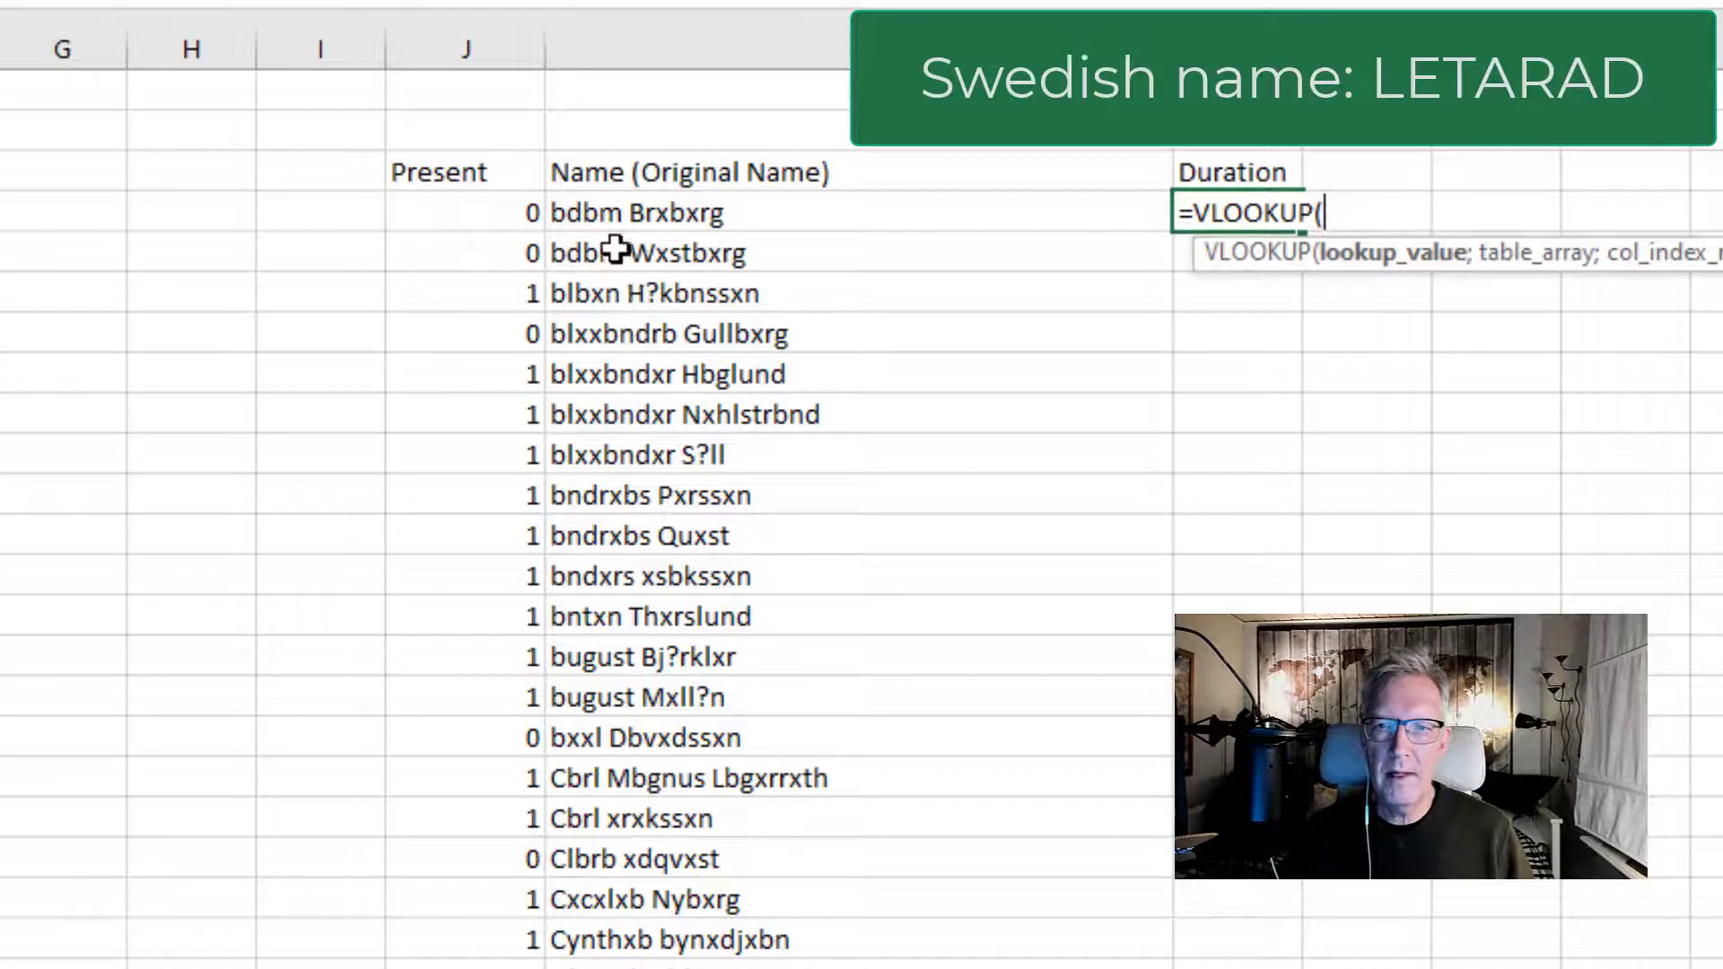
left_click(627, 218)
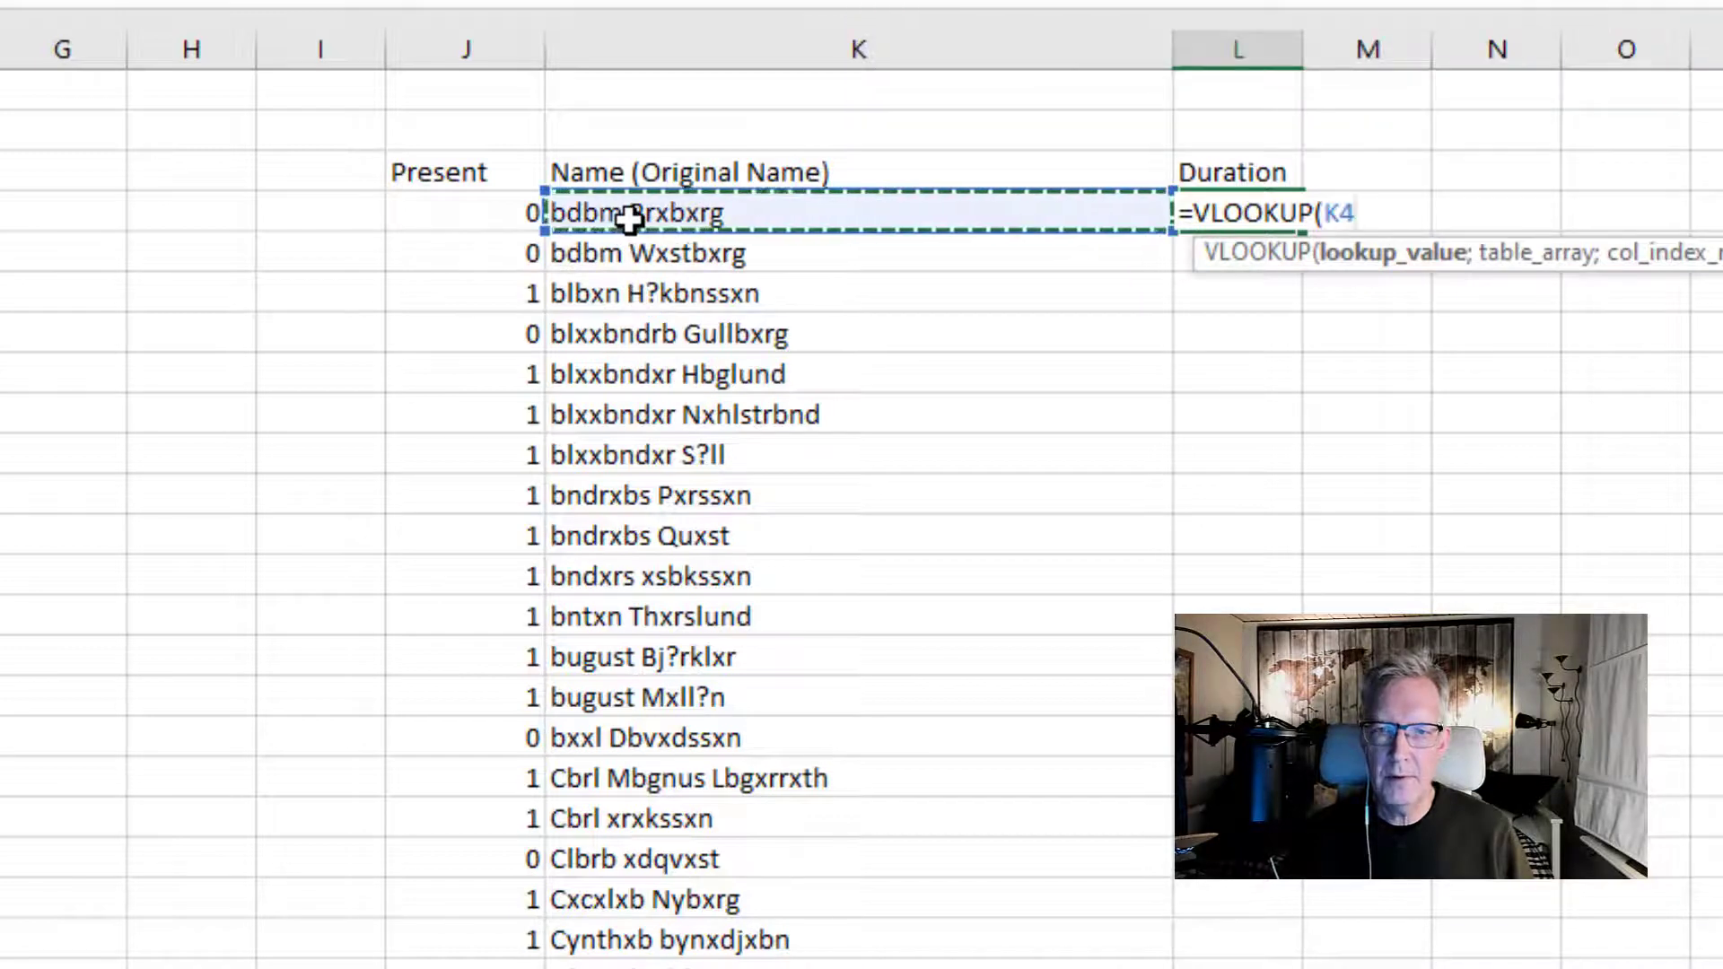
type(";")
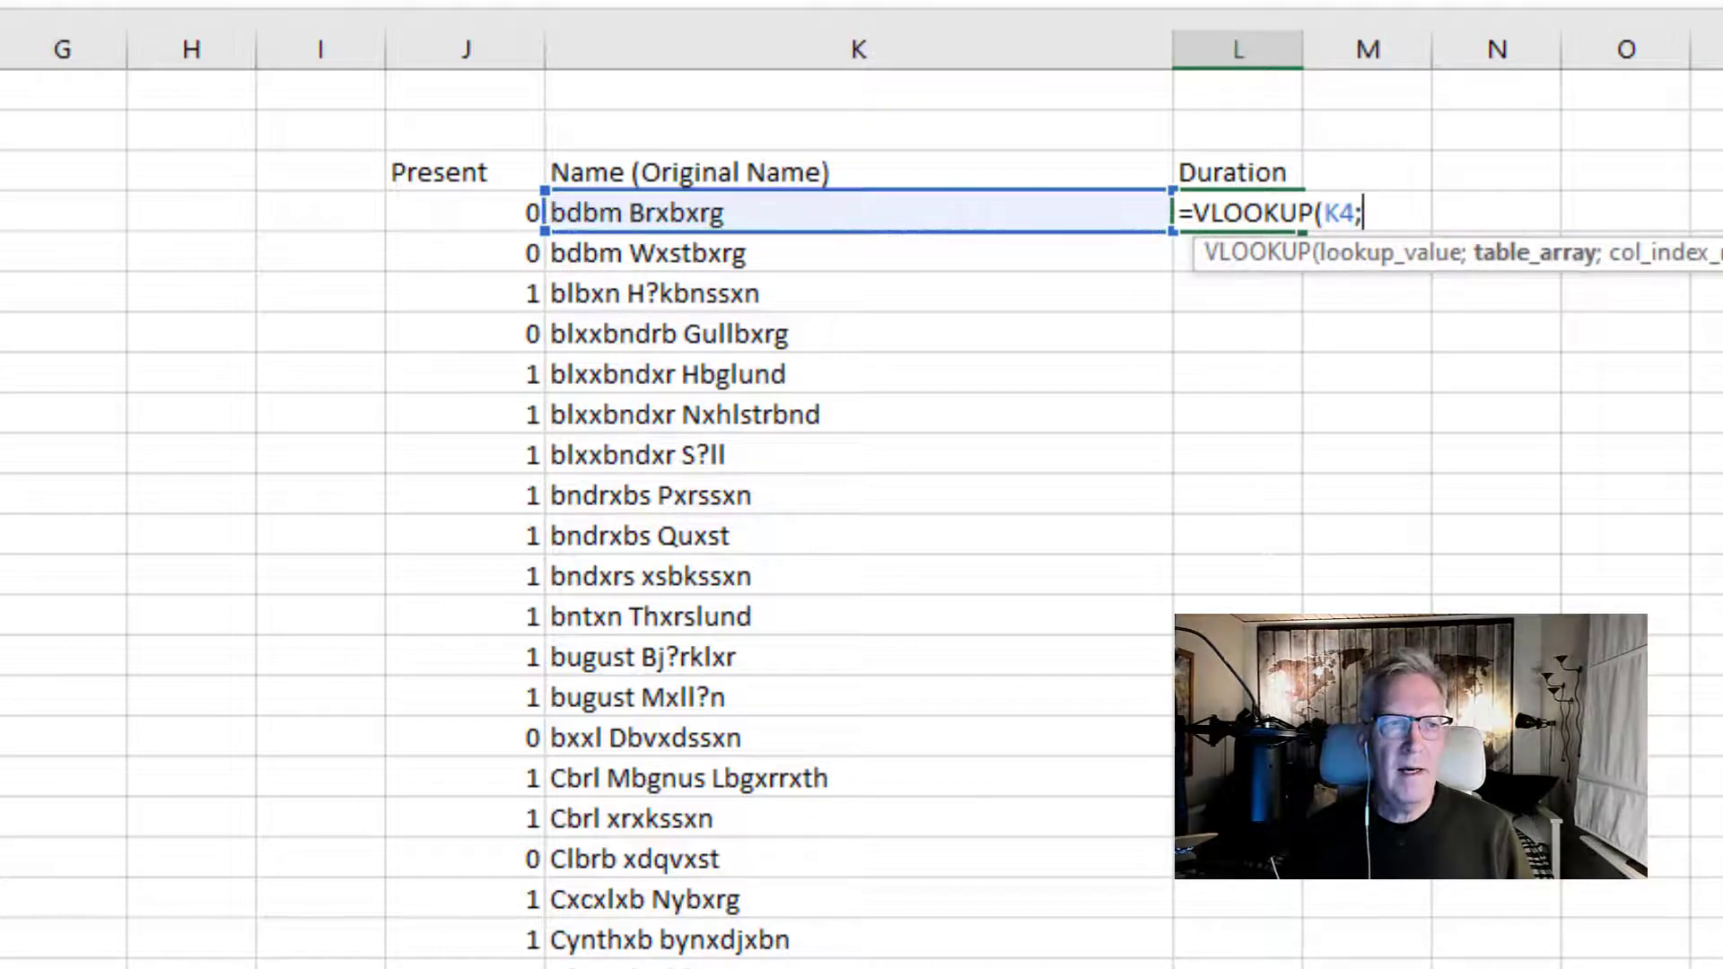
left_click(72, 119)
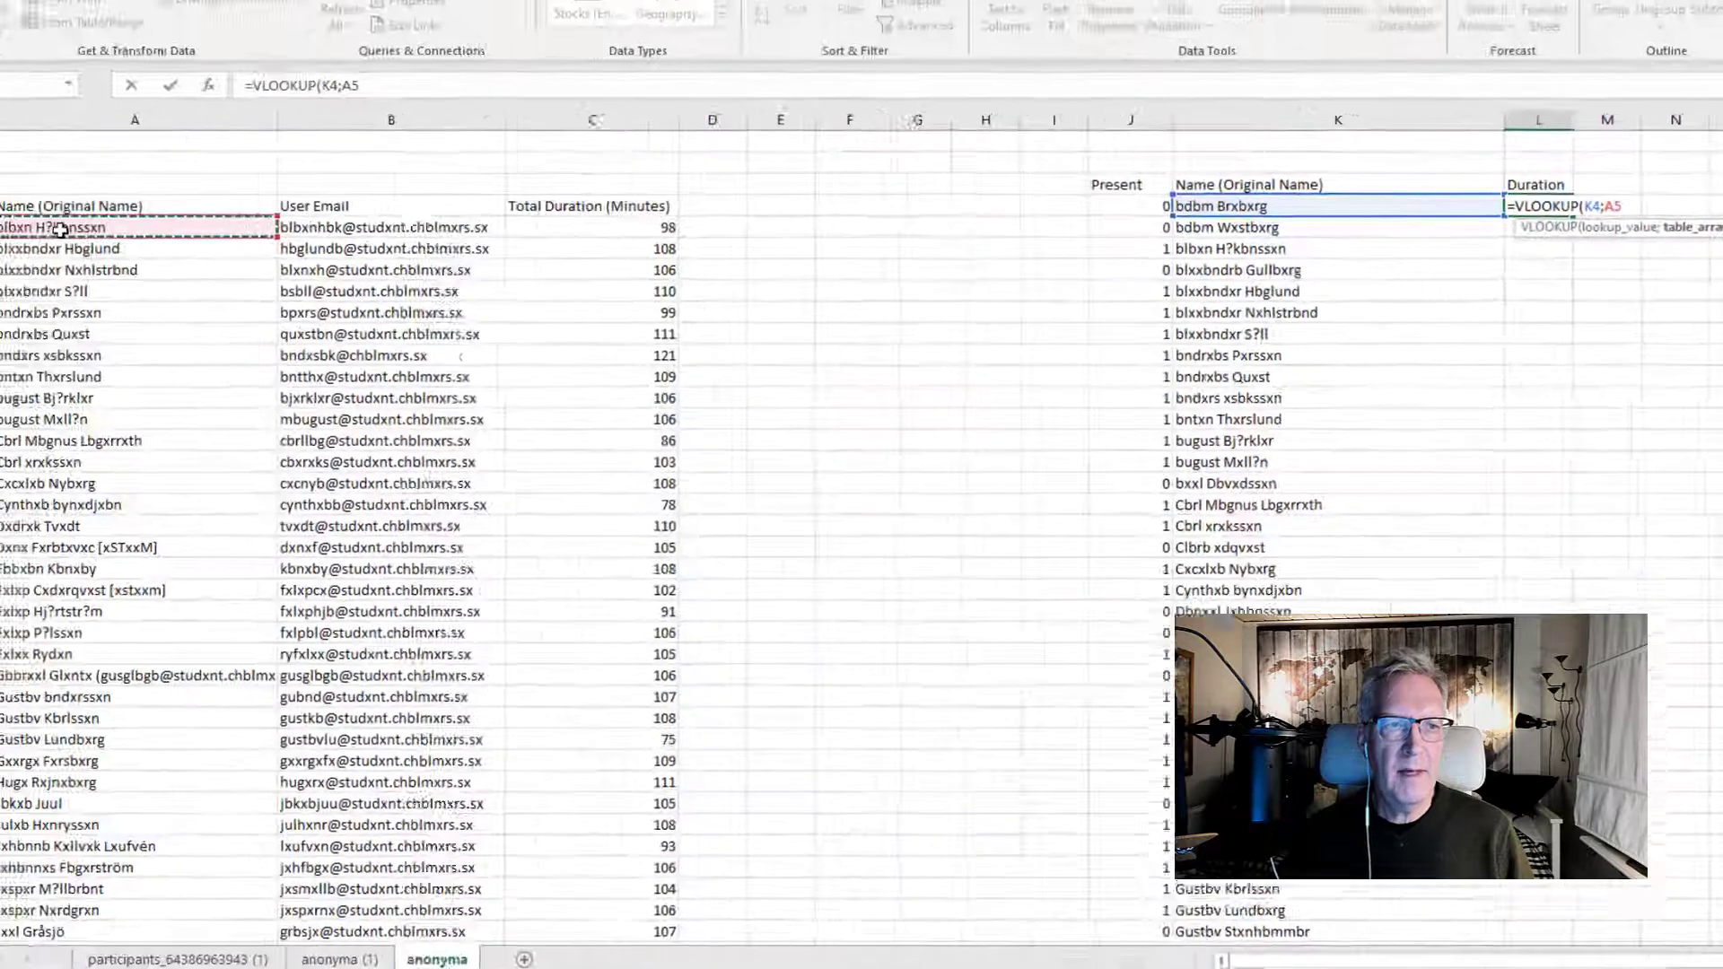
key("ctrl+shift+Down")
key("ctrl+shift+Right")
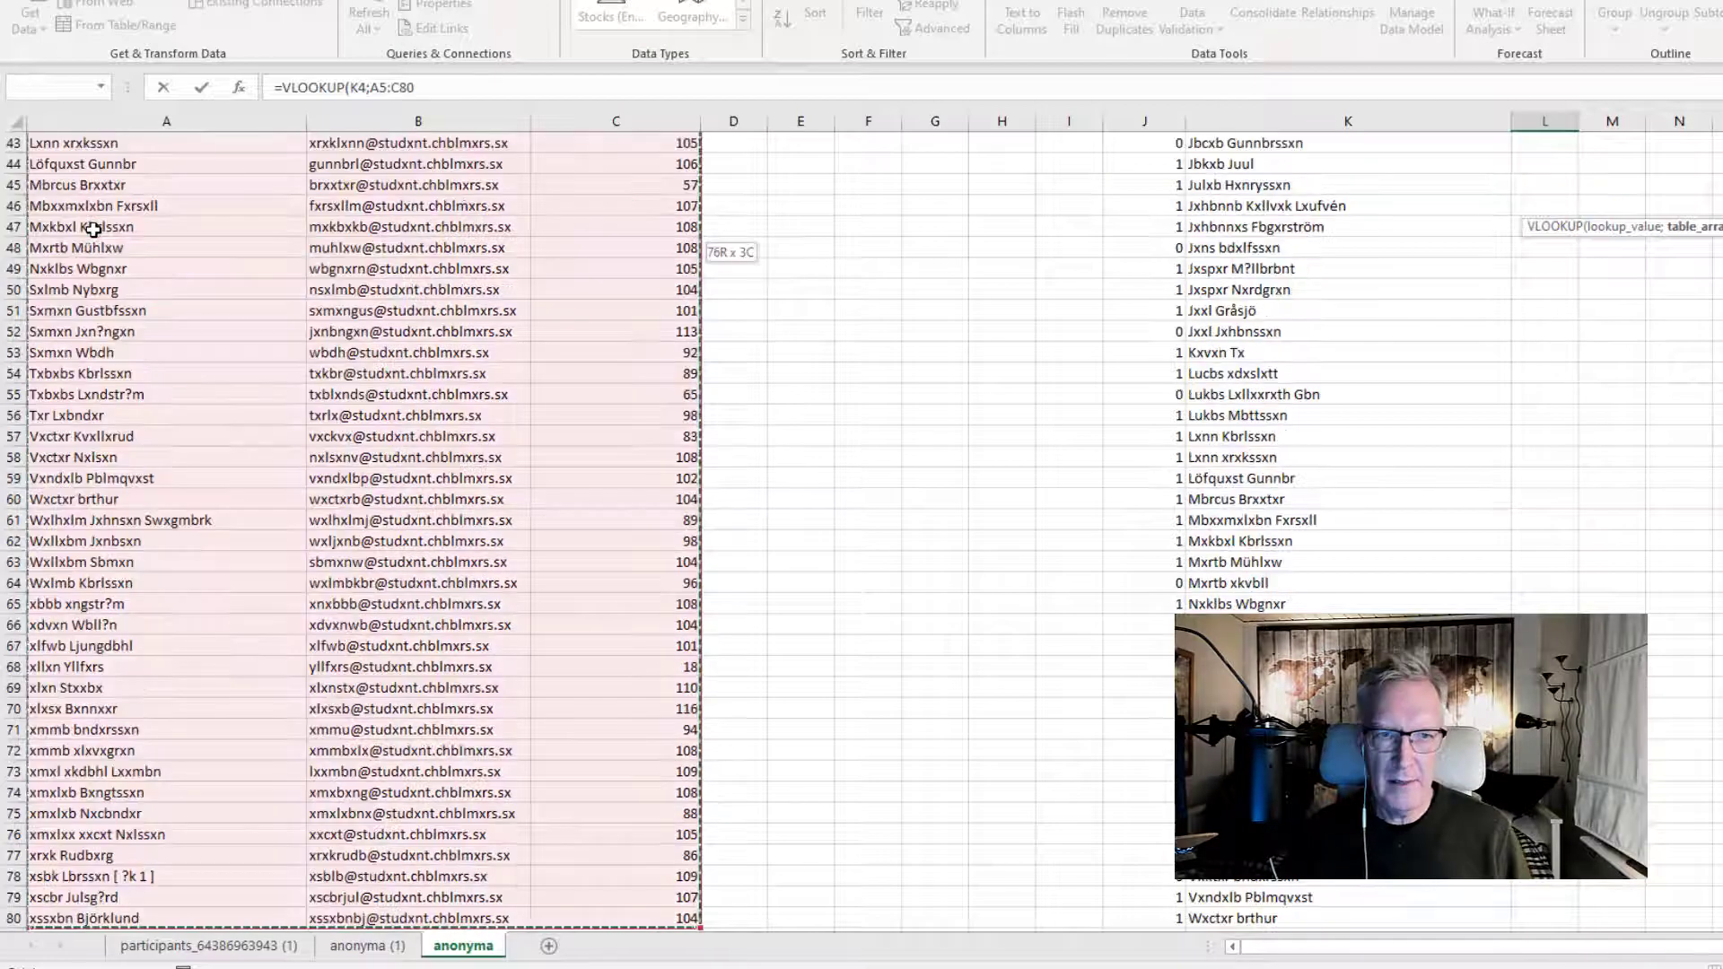
scroll(211, 264, "up", 14)
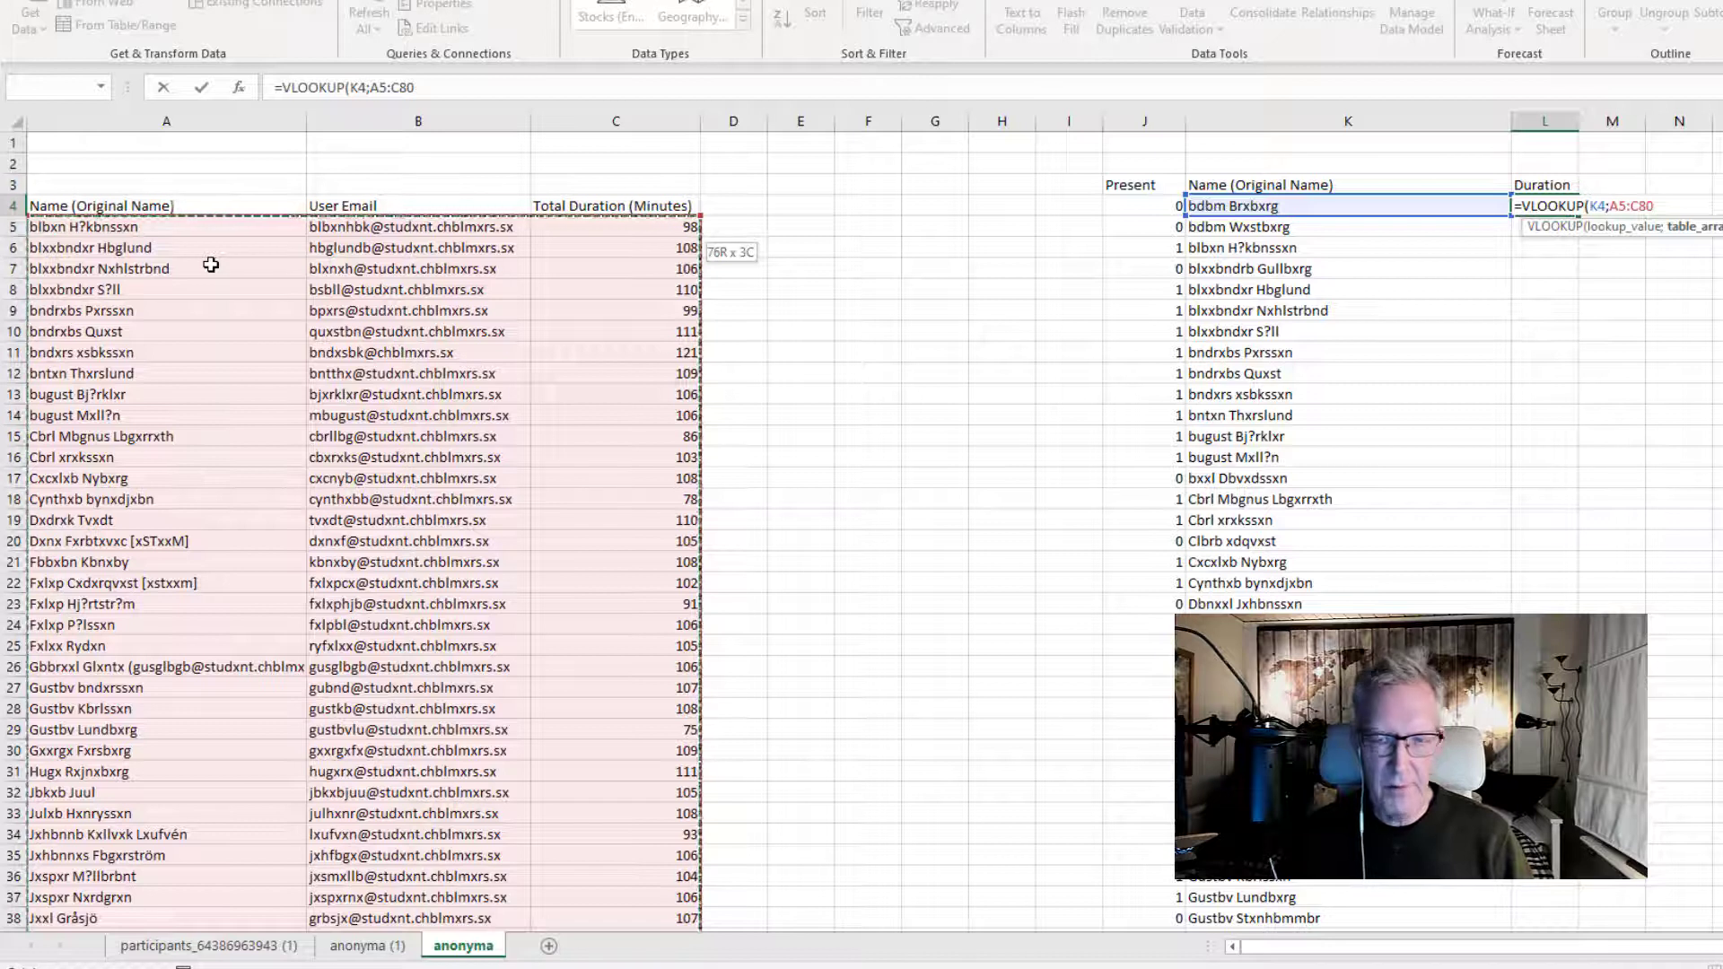
key("F4")
type(";")
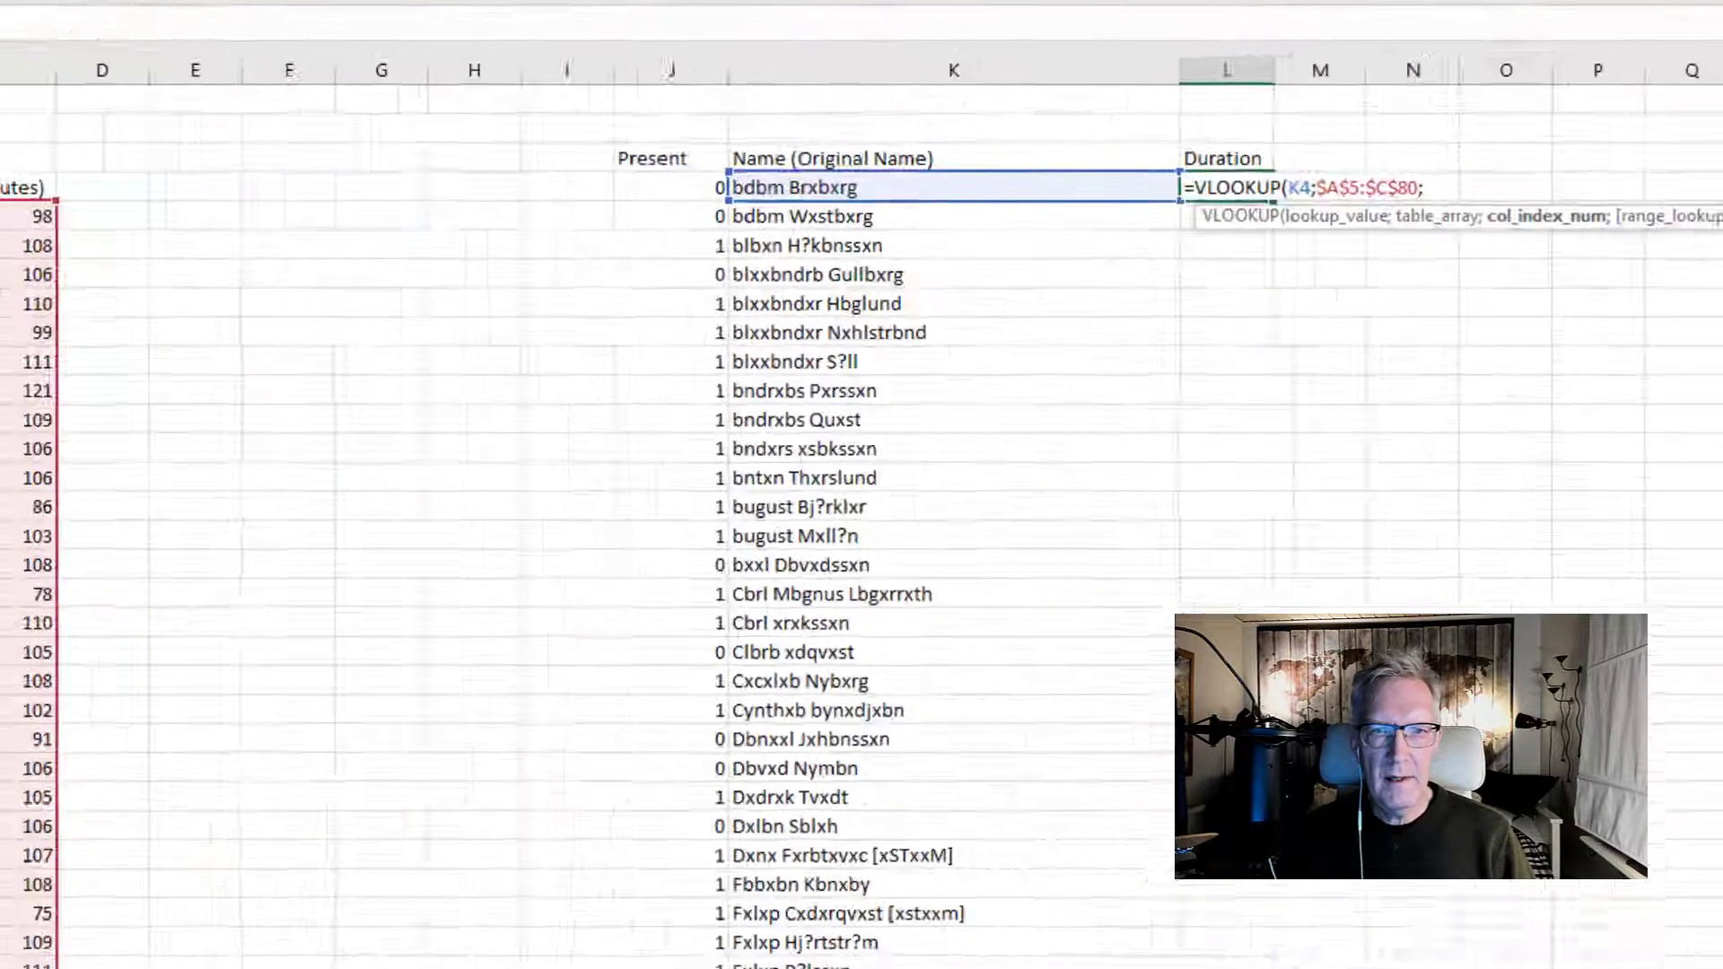
type("3")
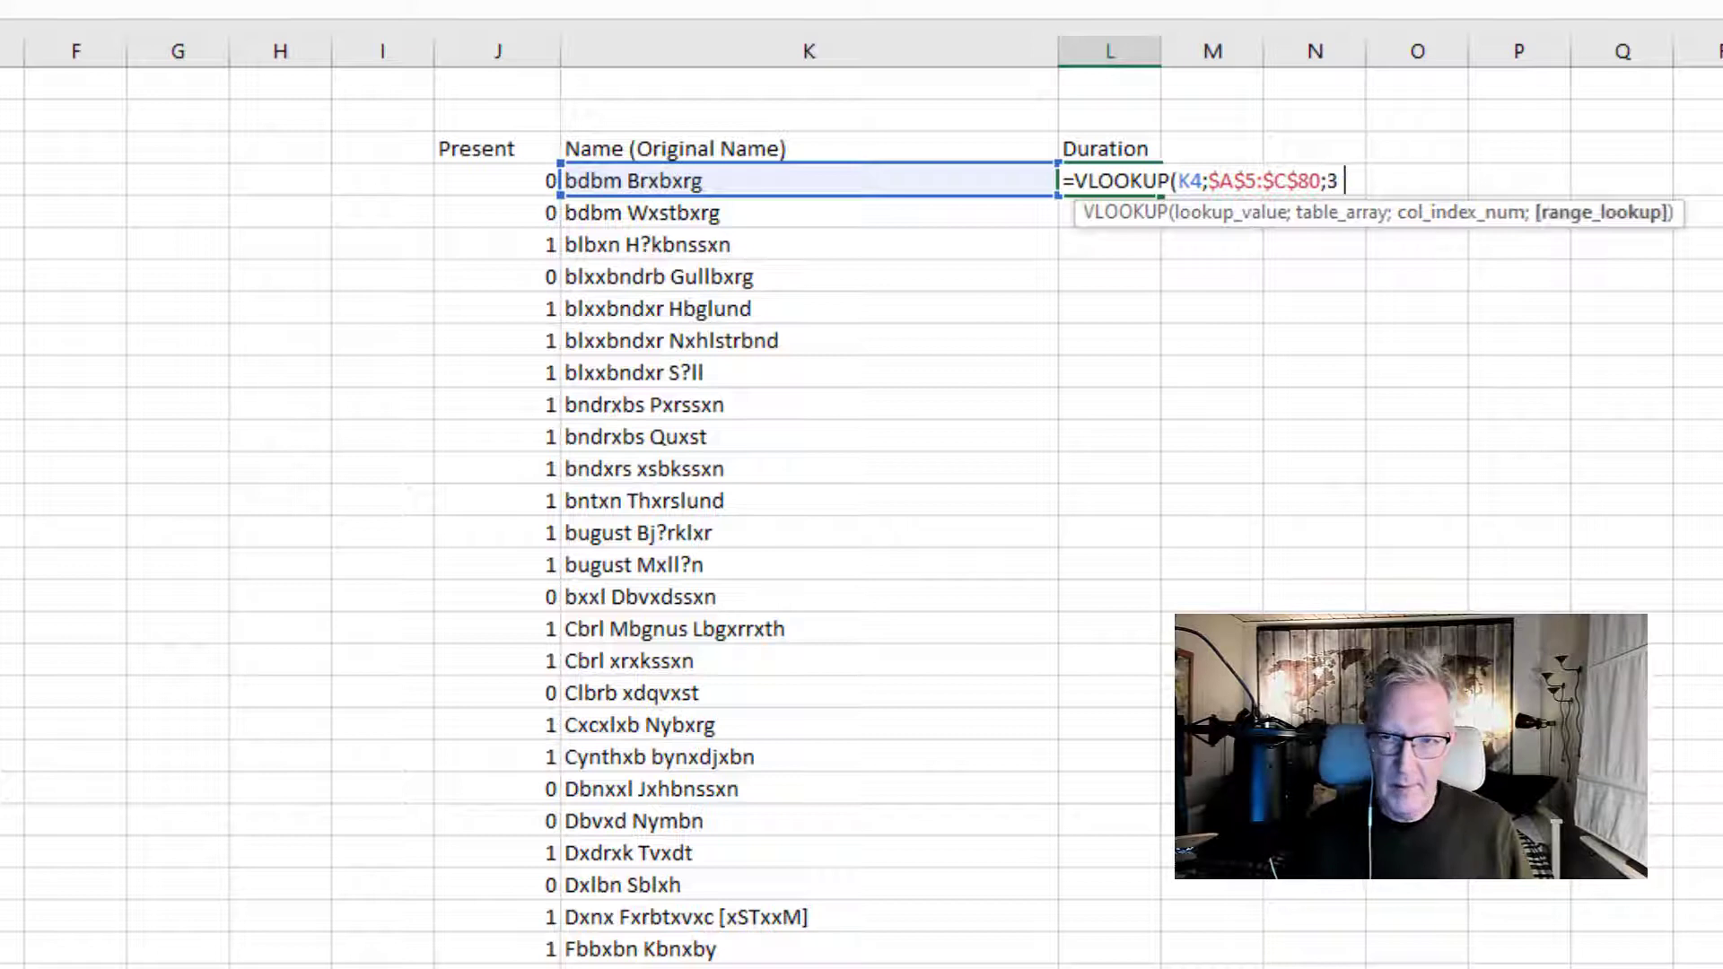
type(";")
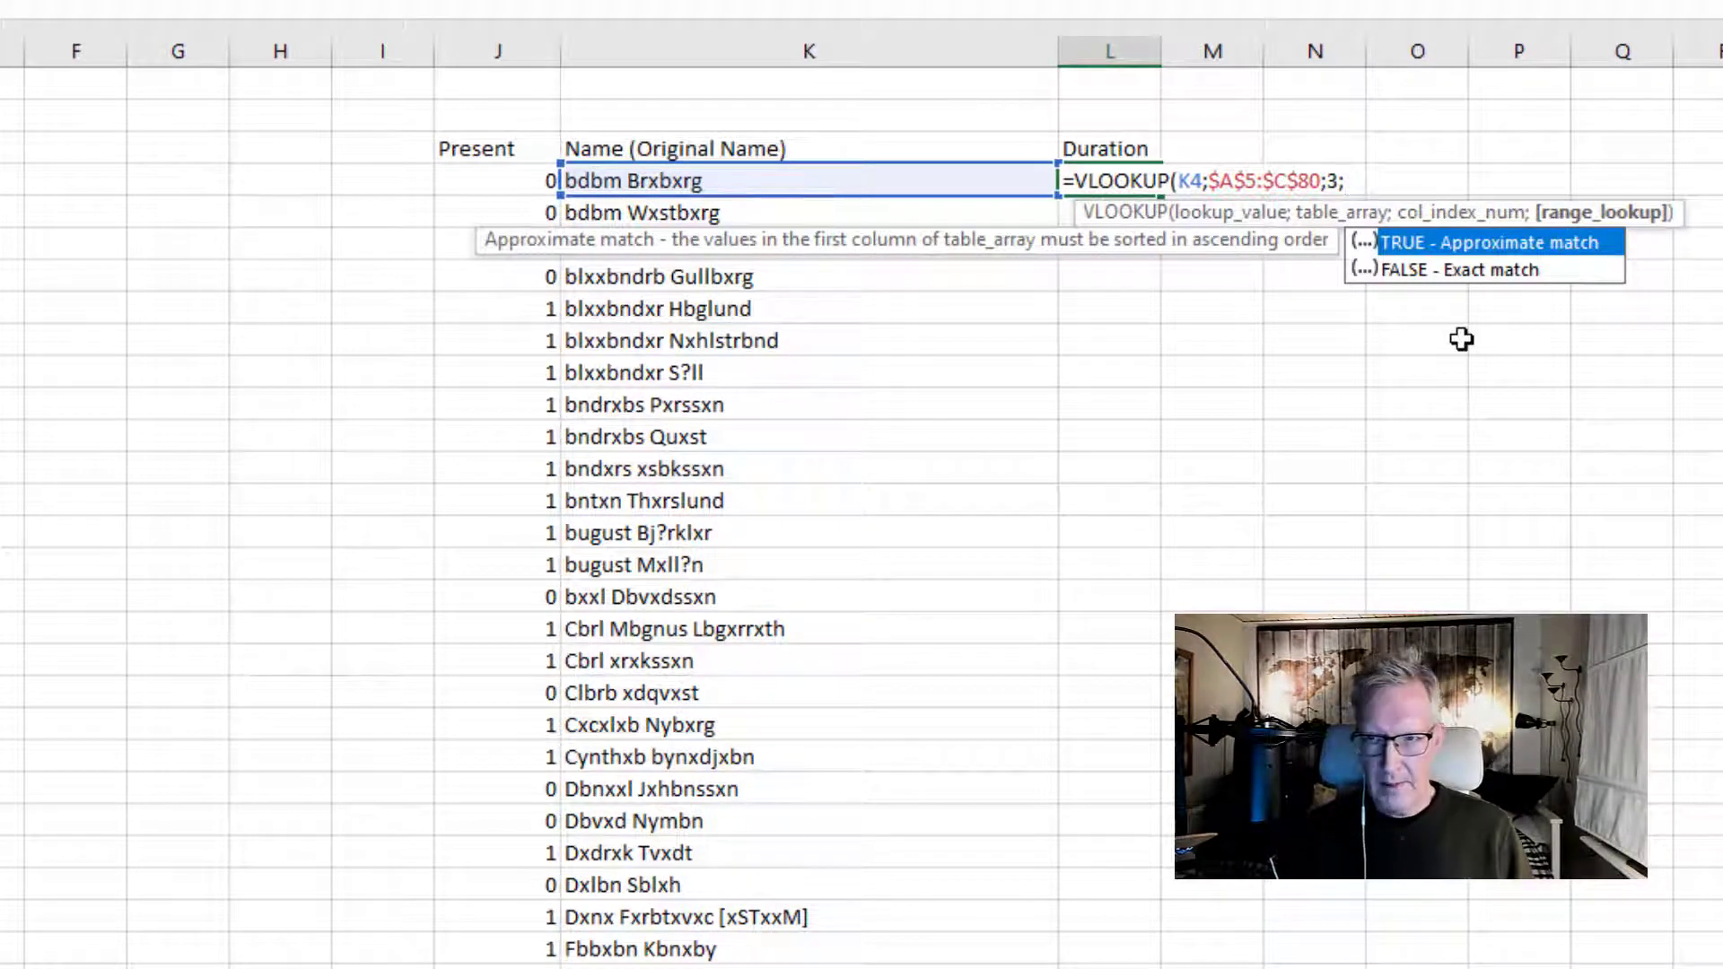
double_click(1463, 270)
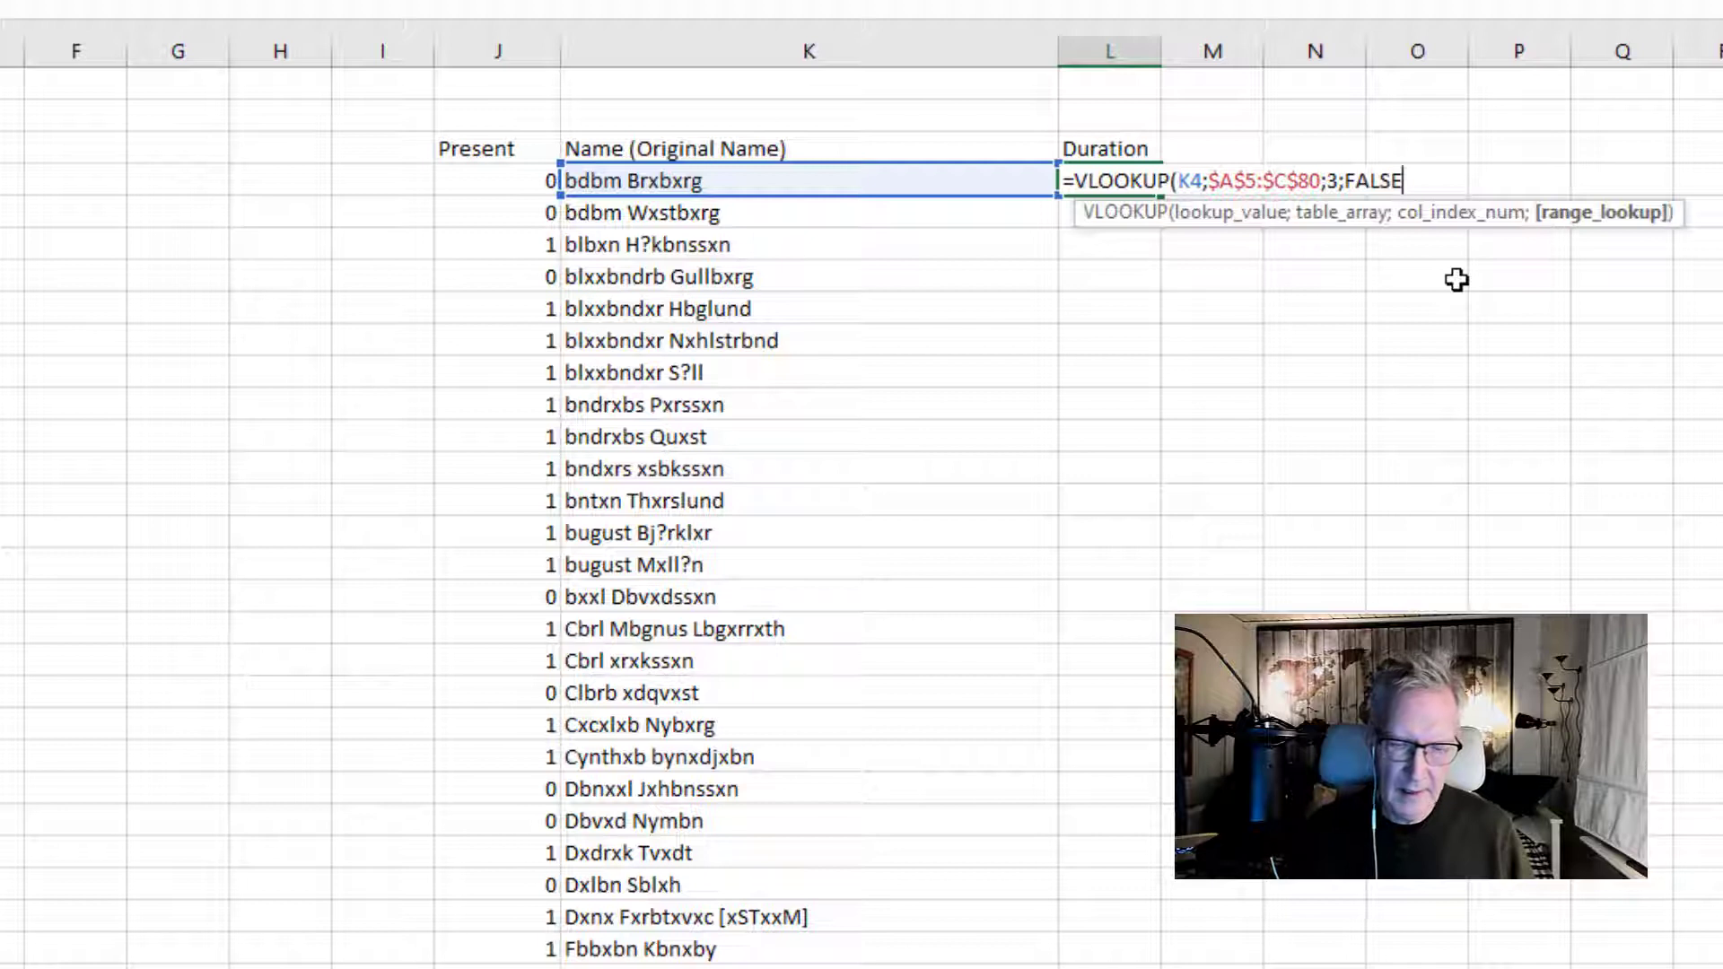
type(")")
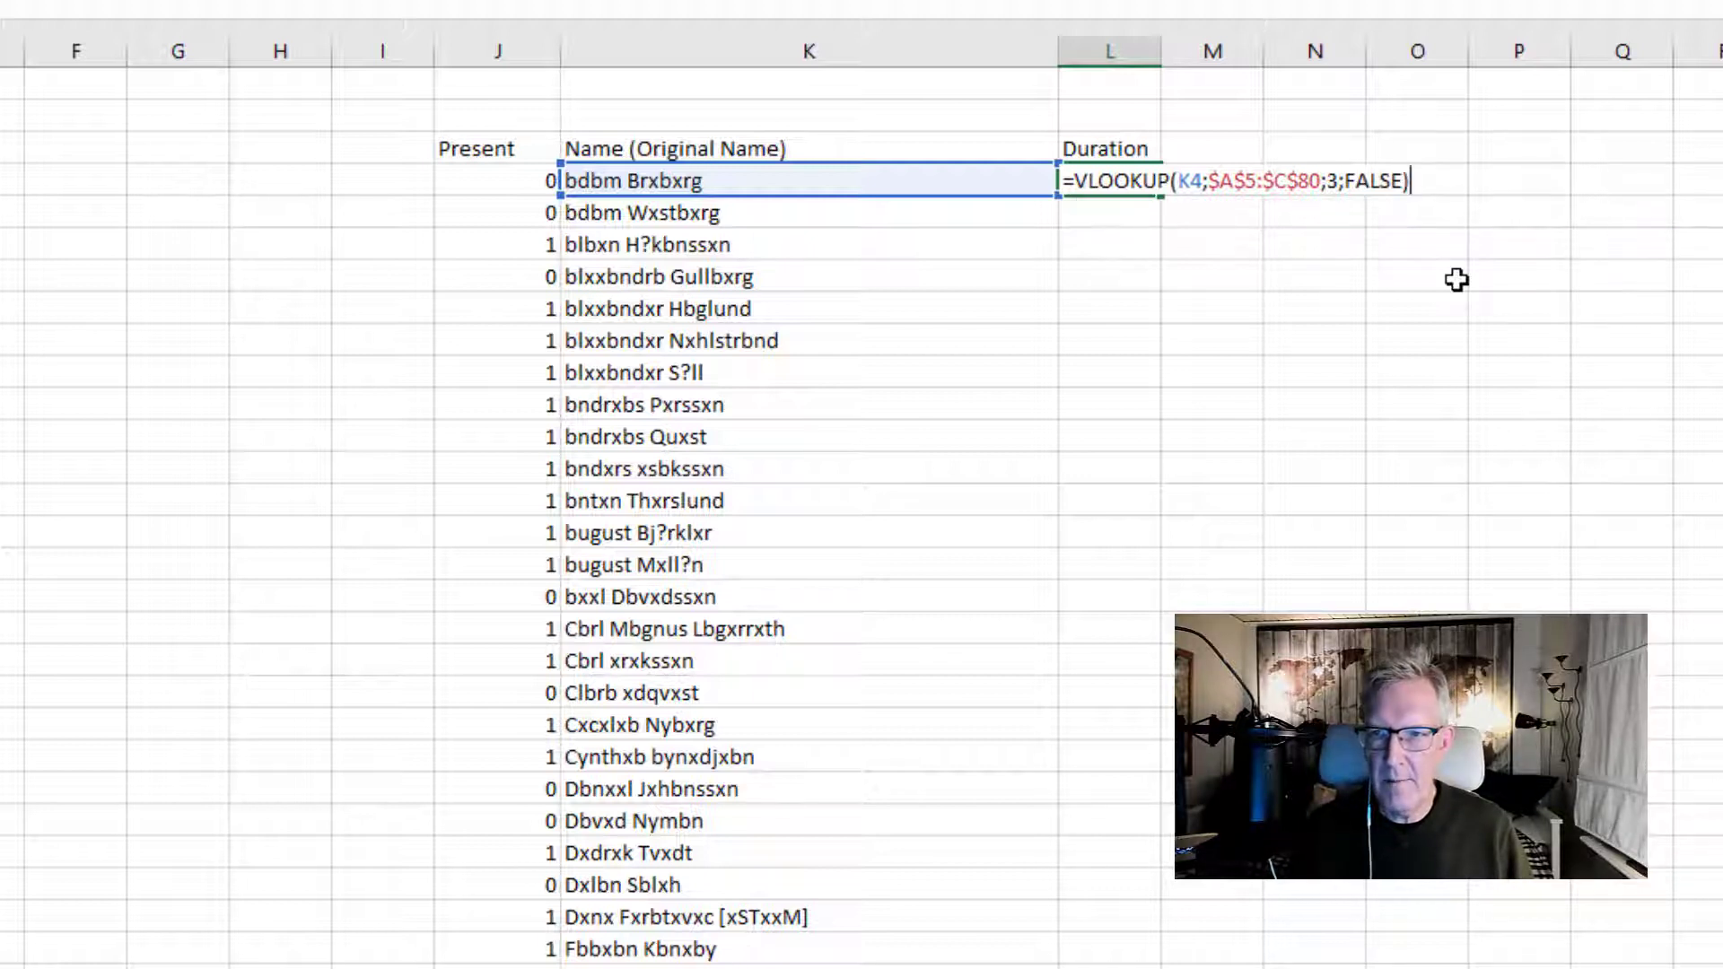
key("Return")
Fill the L4 VLOOKUP down column L, showing minutes like 98 or 108 and #N/A otherwise.
left_click(1122, 184)
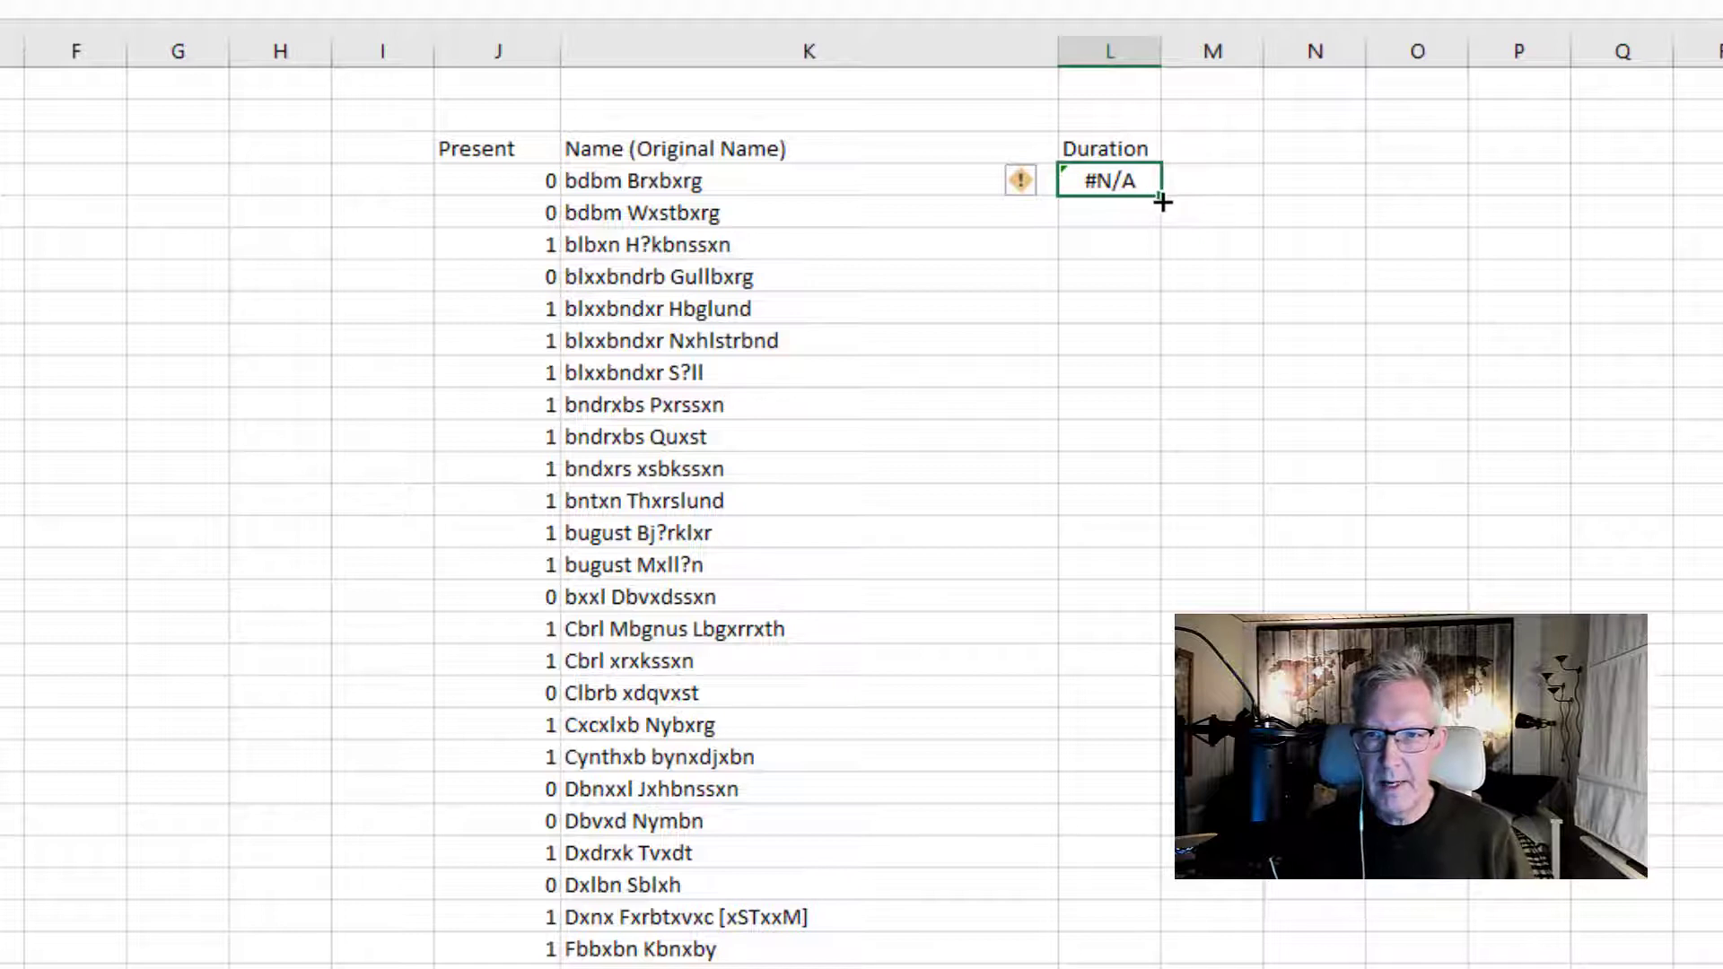
double_click(1162, 198)
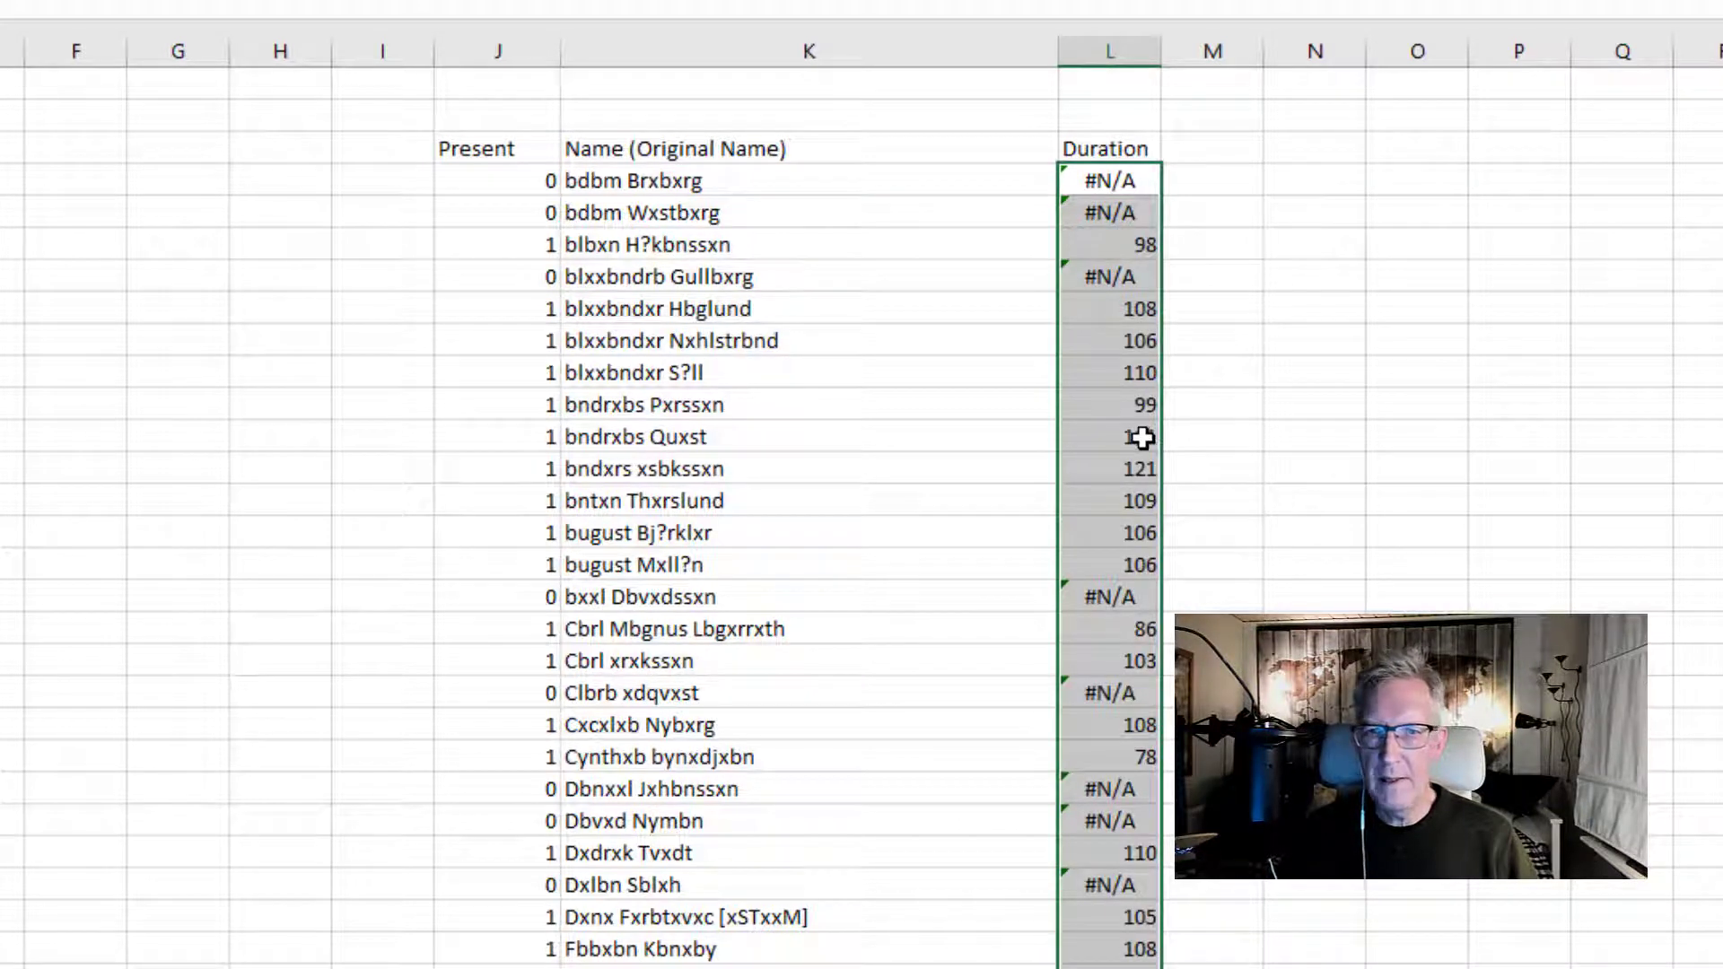
left_click(1117, 184)
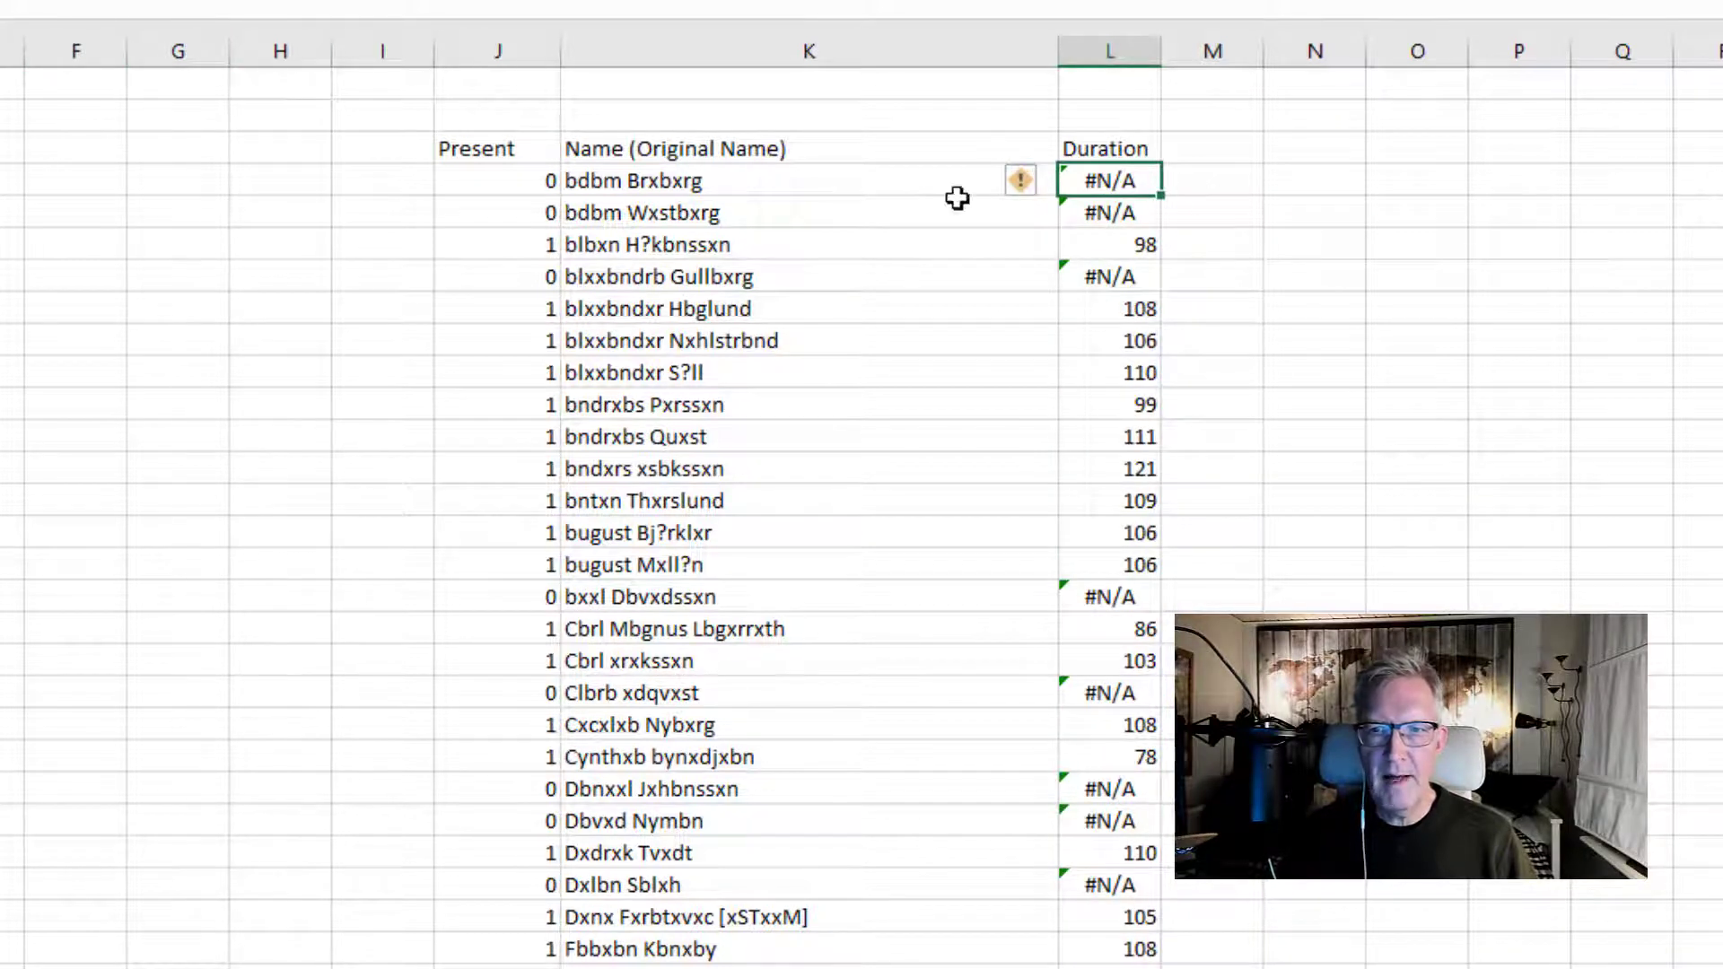
Wrap the L4 lookup as =IFERROR(VLOOKUP(...);"") so absent names show blank.
key("F2")
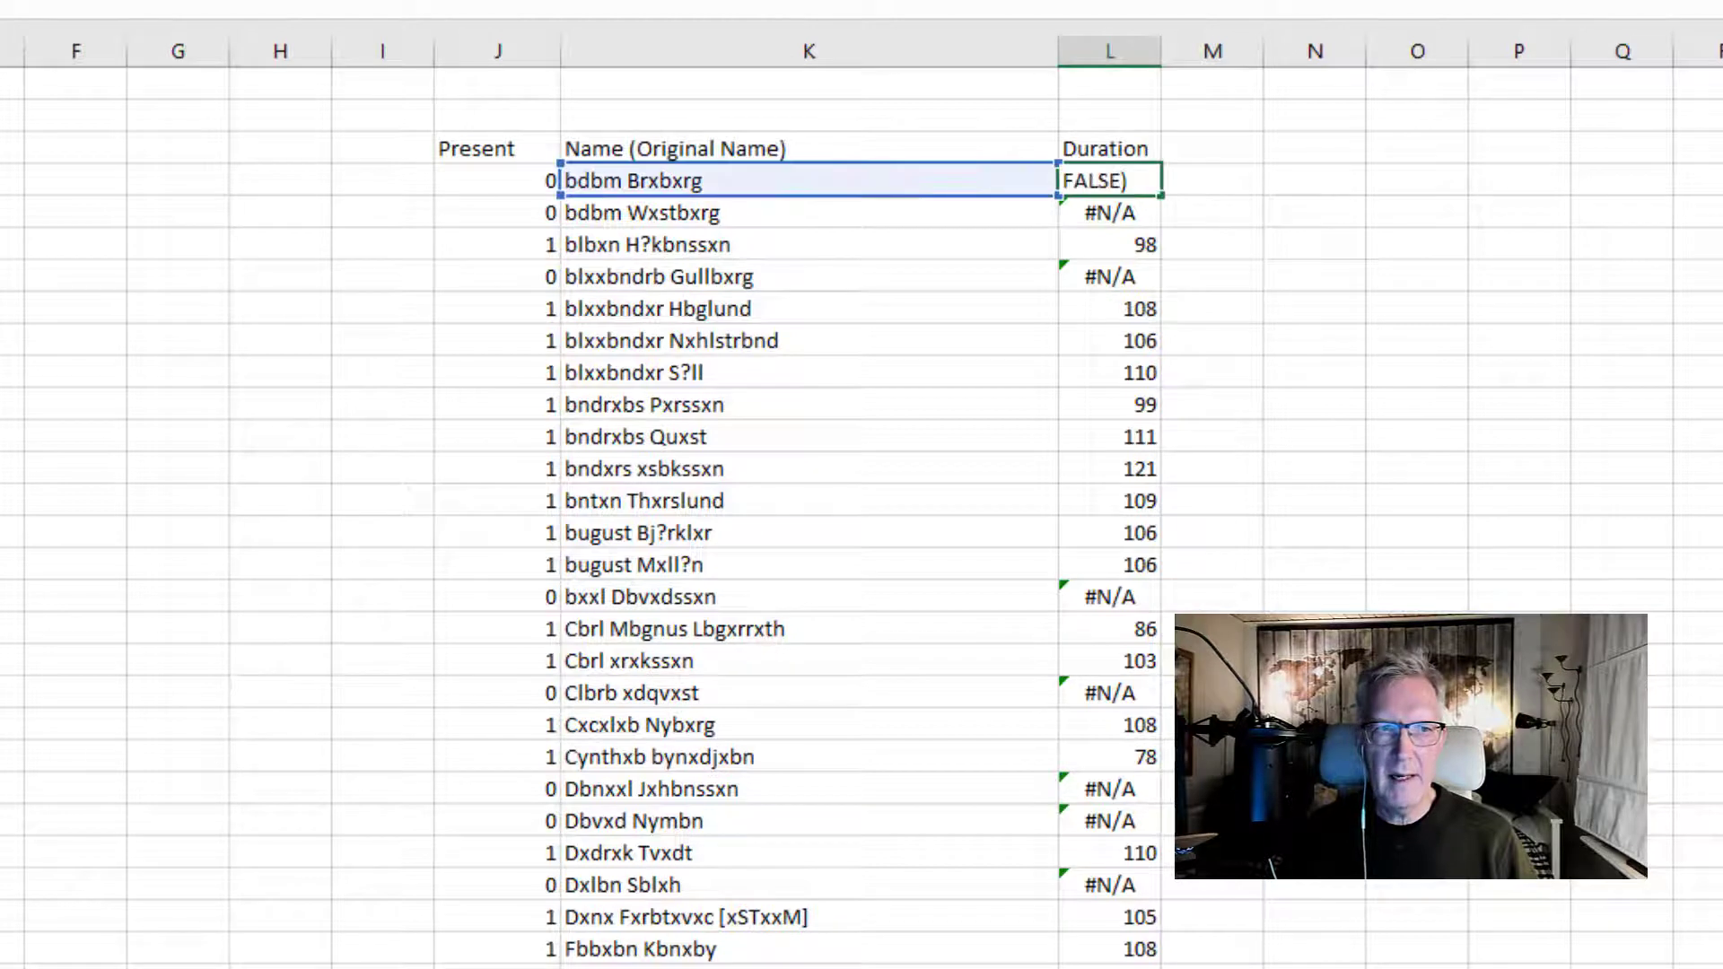
key("Home")
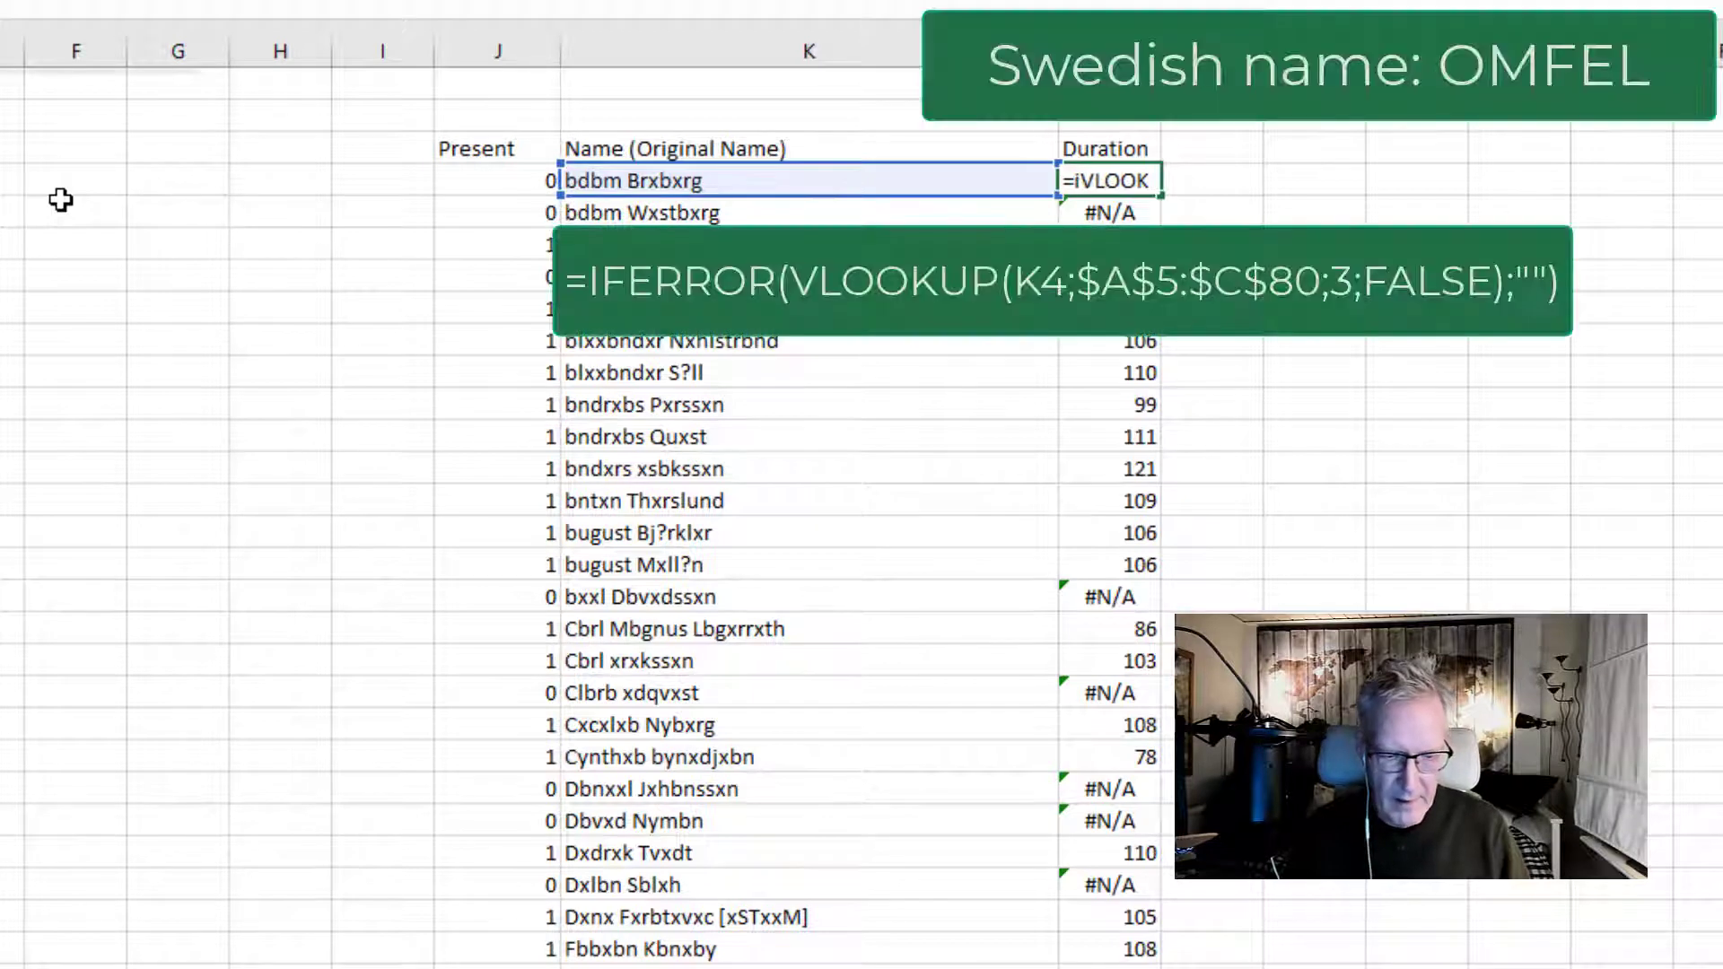
type("ife")
key("Tab")
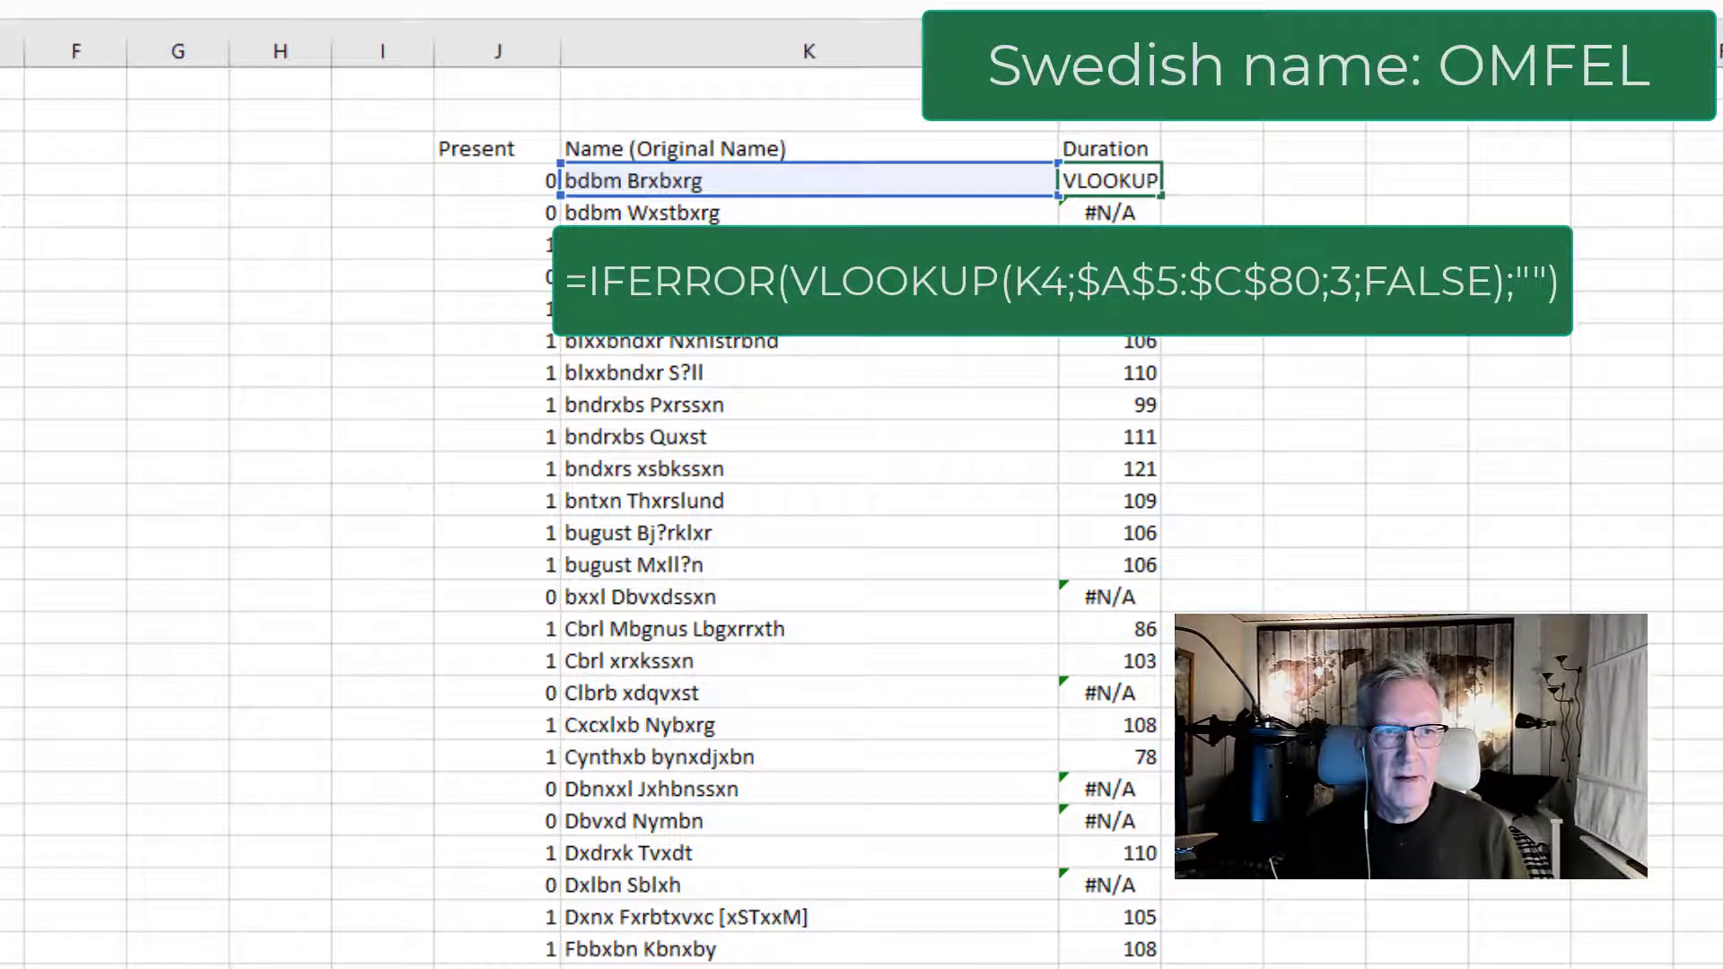
key("End")
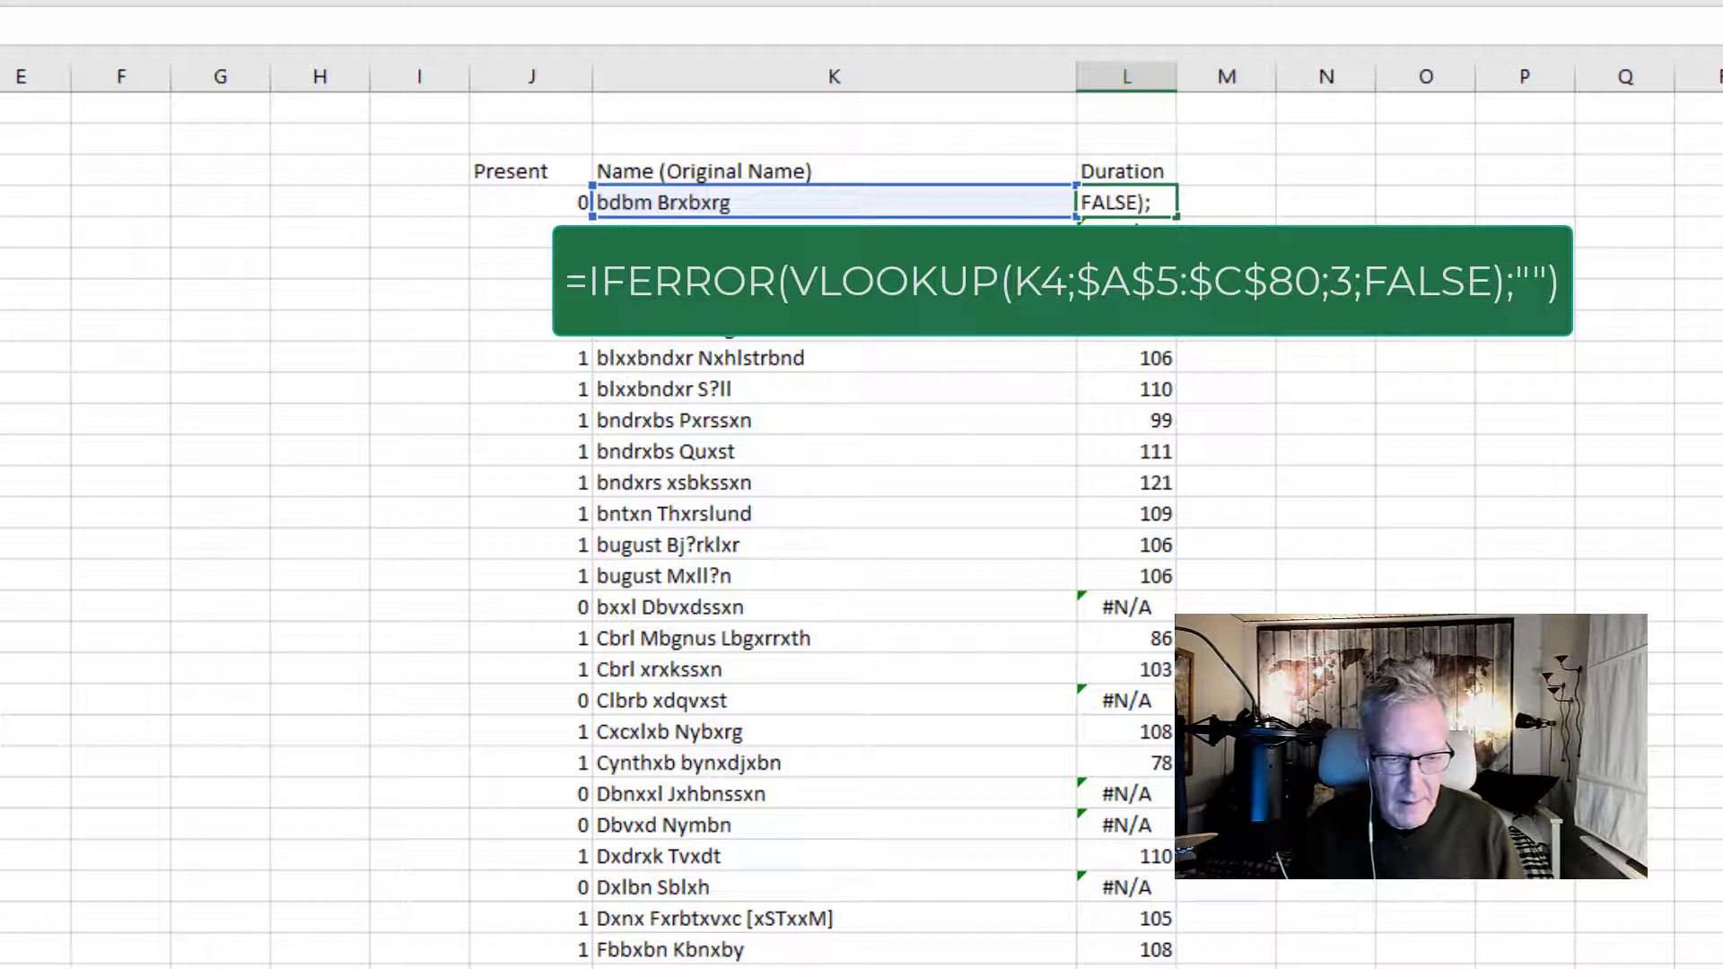
type("\"")
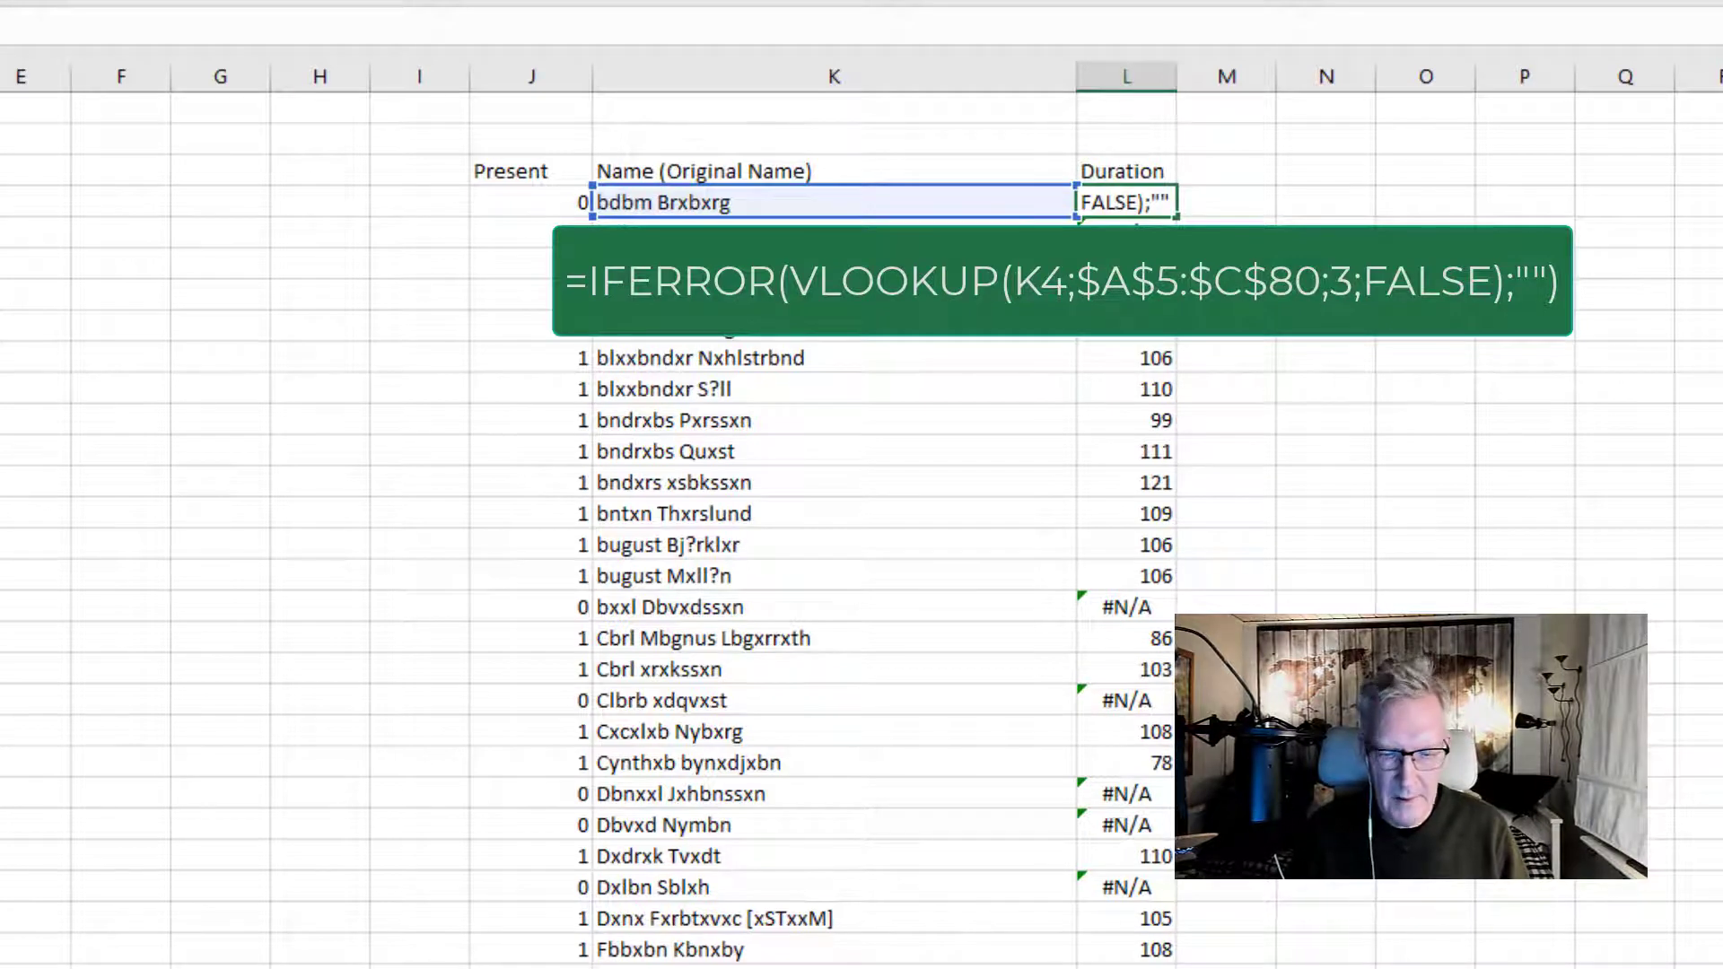
type("\")")
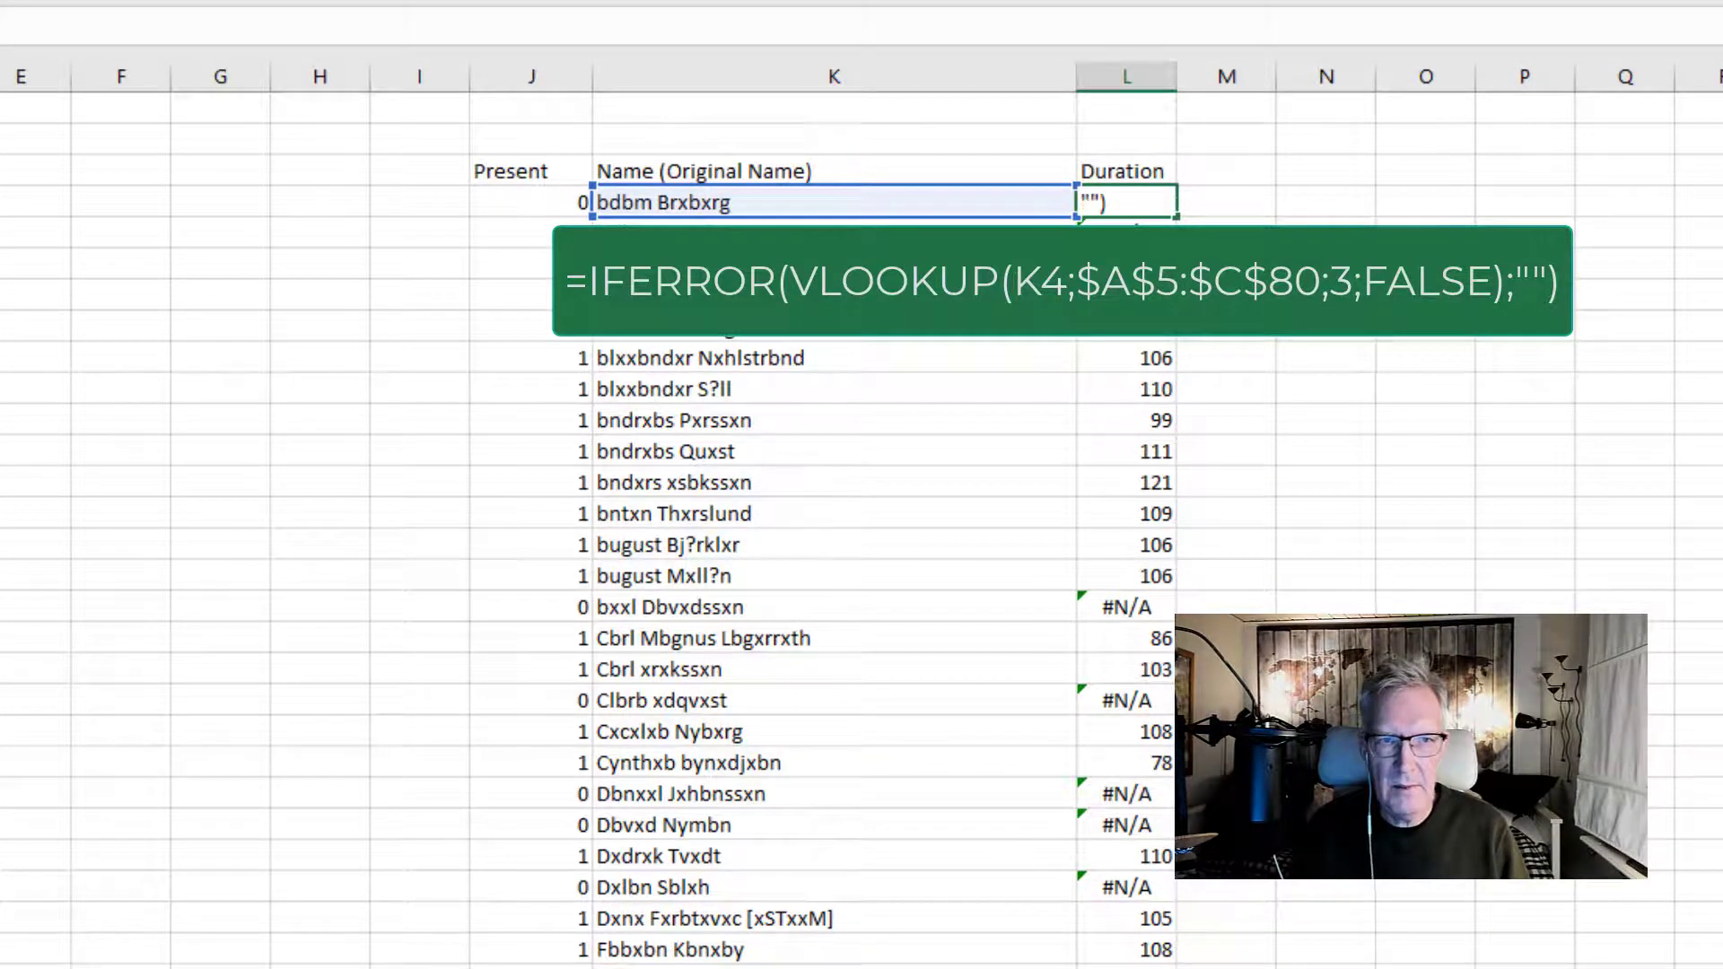
key("ctrl+Return")
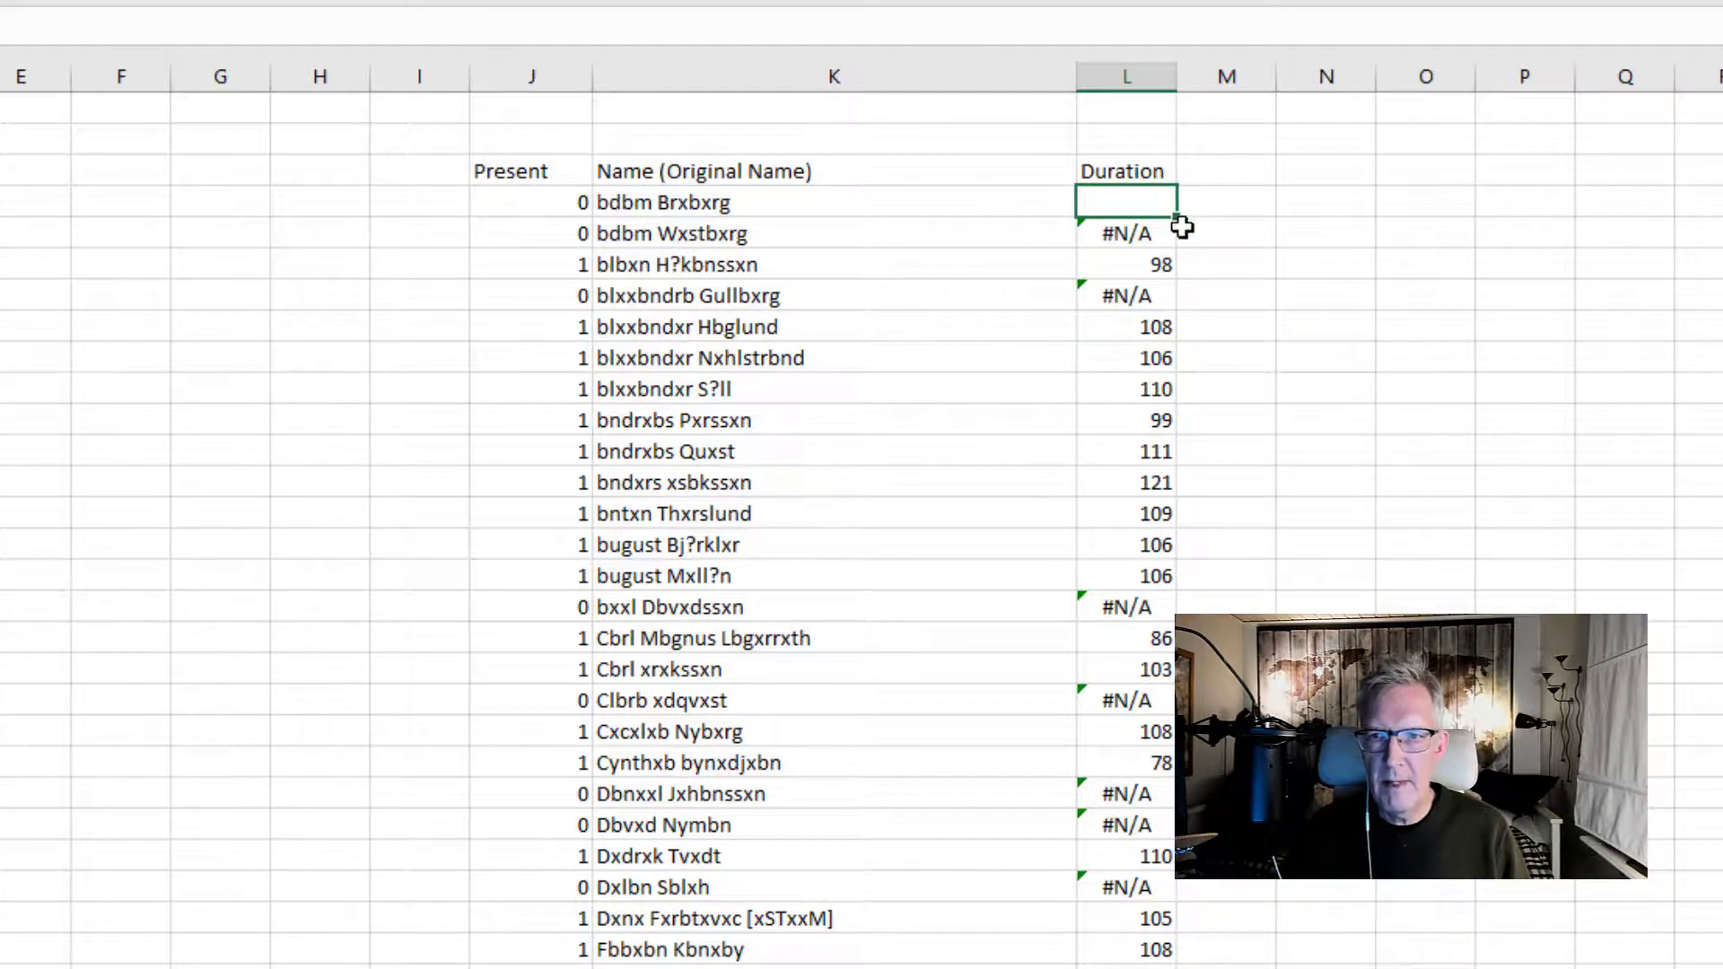
double_click(1180, 216)
left_click(1403, 225)
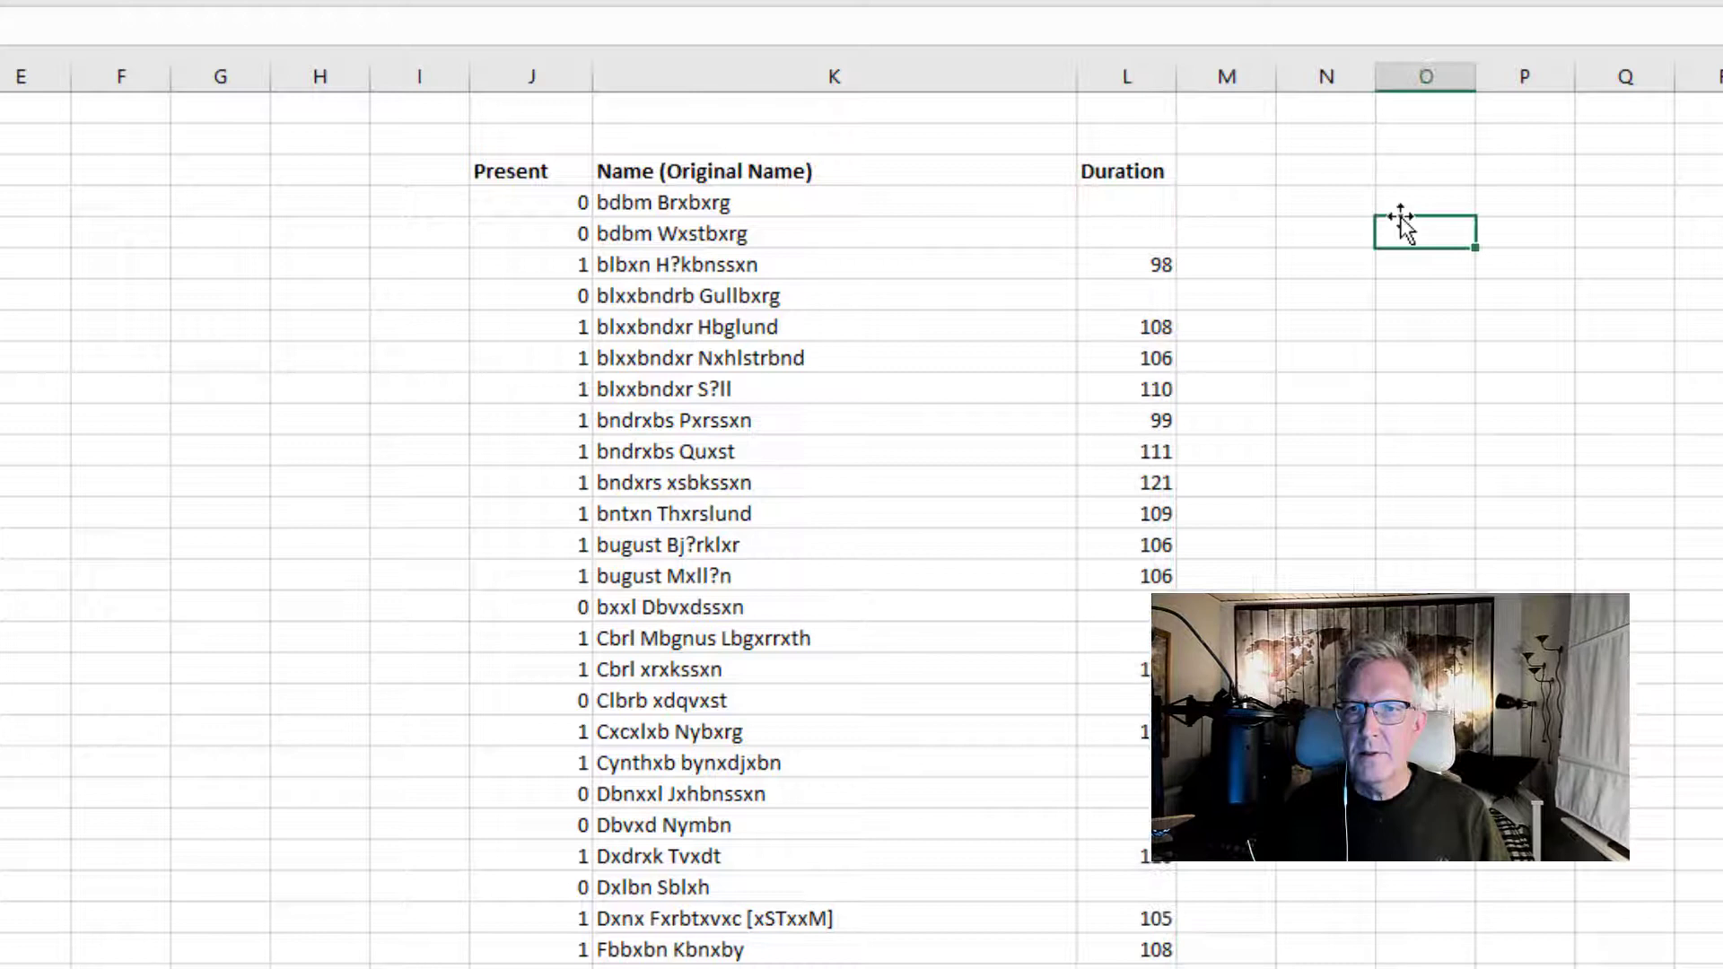